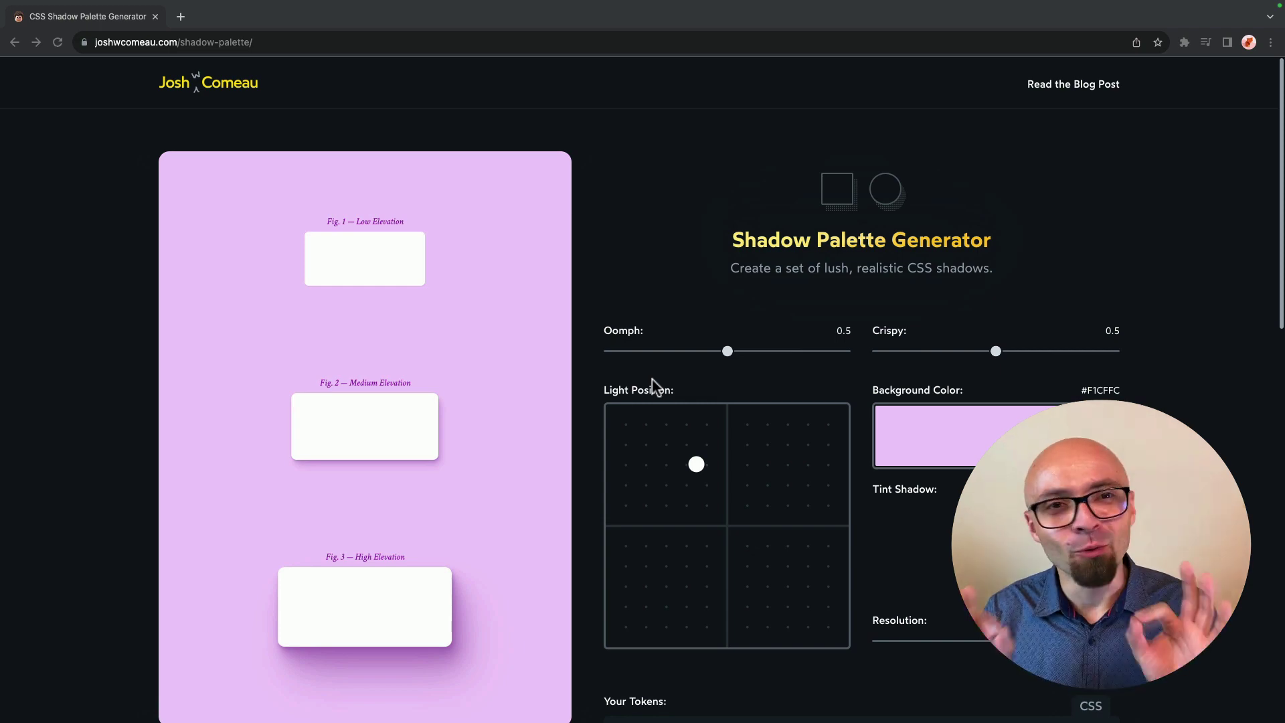
Raise Oomph to 0.64, shift the light position slightly, and review the generated tokens CSS
scroll(685, 329, down, 1)
drag(727, 325, 758, 326)
mouse_move(699, 437)
mouse_down()
mouse_move(689, 509)
mouse_move(815, 491)
mouse_move(678, 435)
mouse_move(693, 443)
mouse_up()
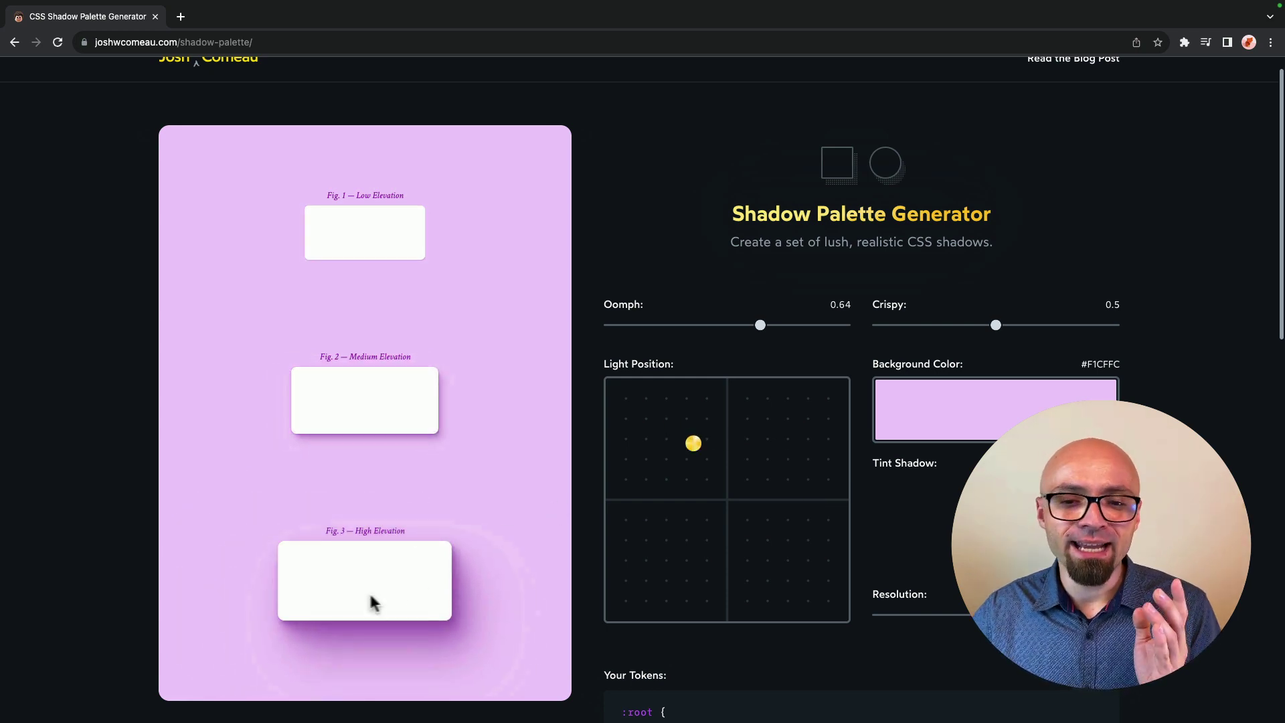
scroll(504, 643, down, 6)
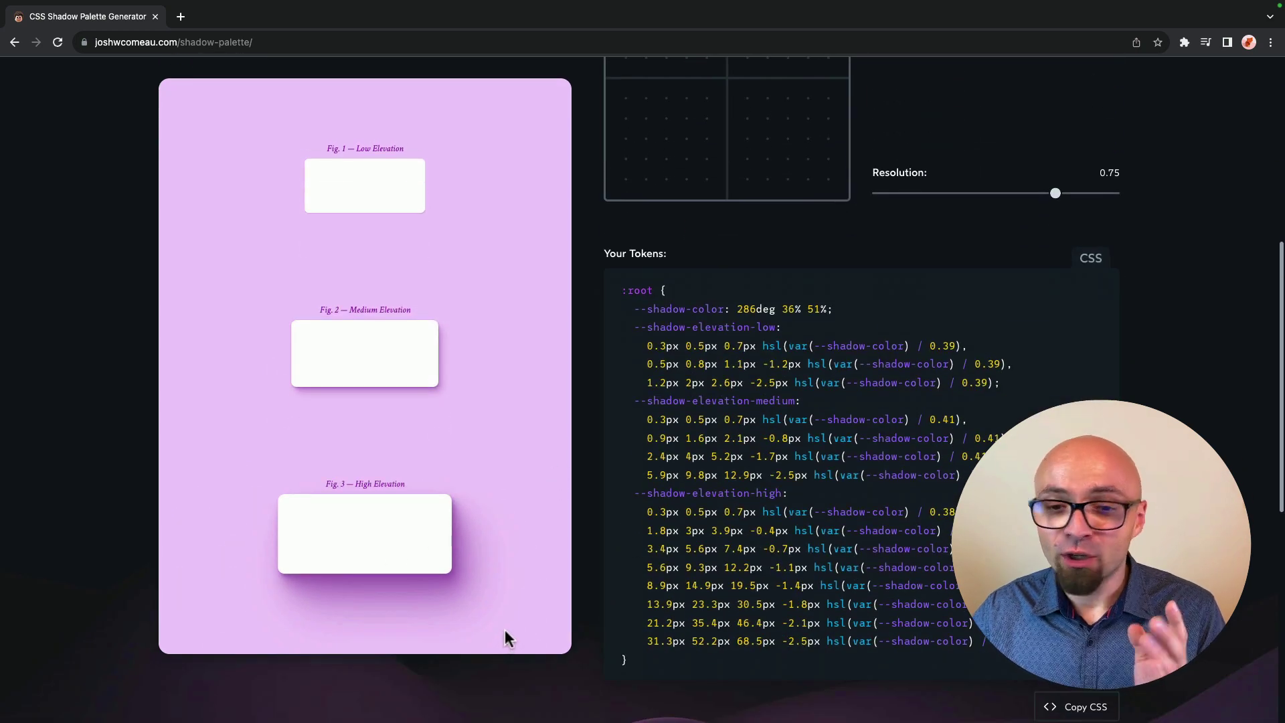
scroll(505, 633, down, 1)
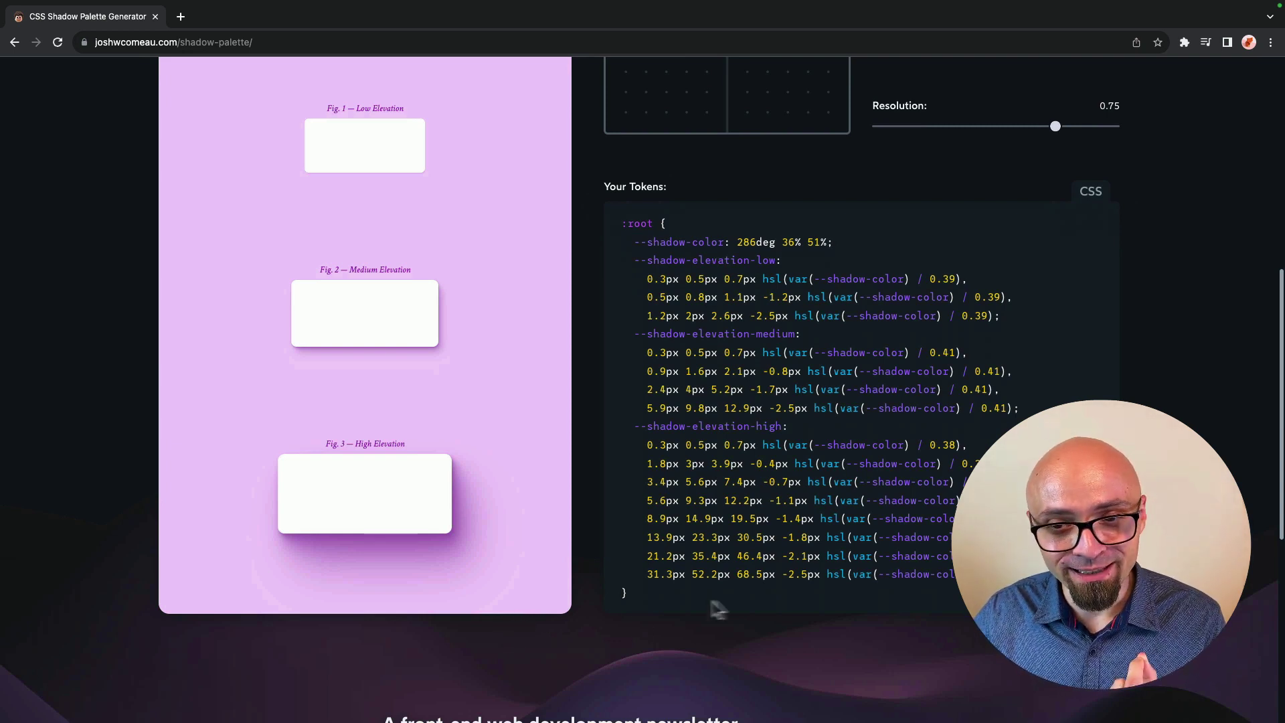
scroll(643, 402, down, 1)
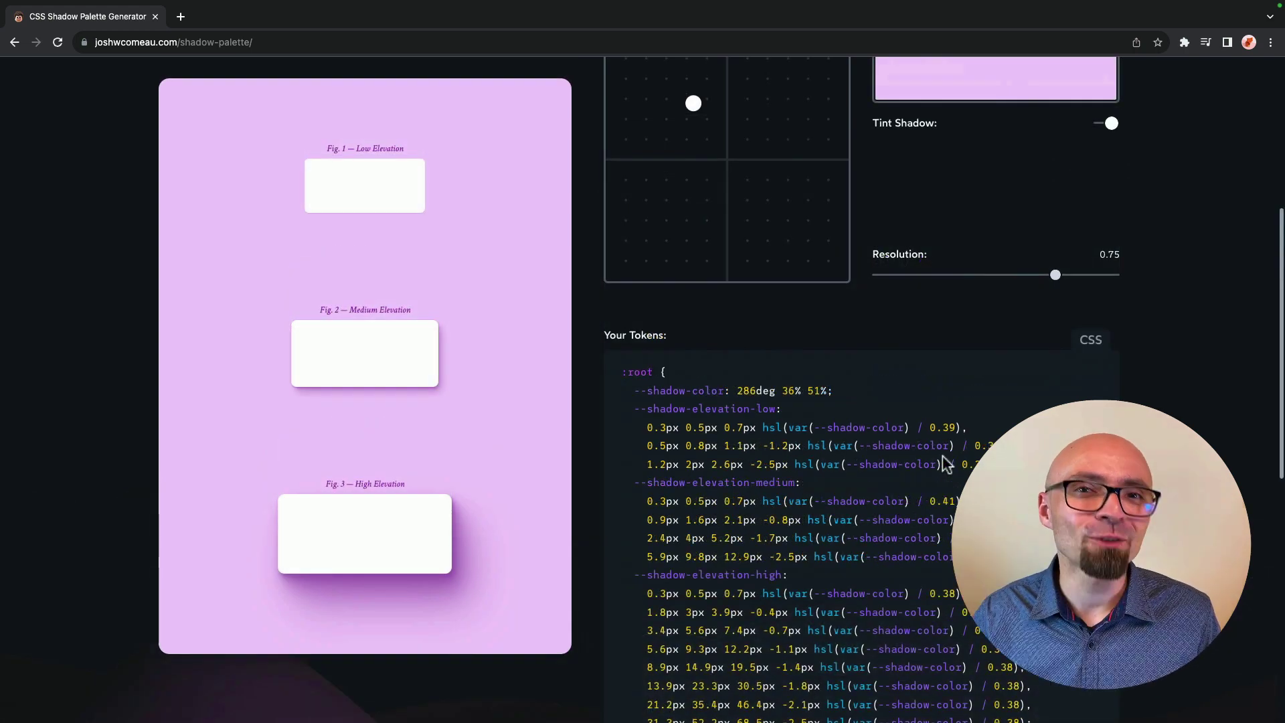
scroll(943, 455, up, 5)
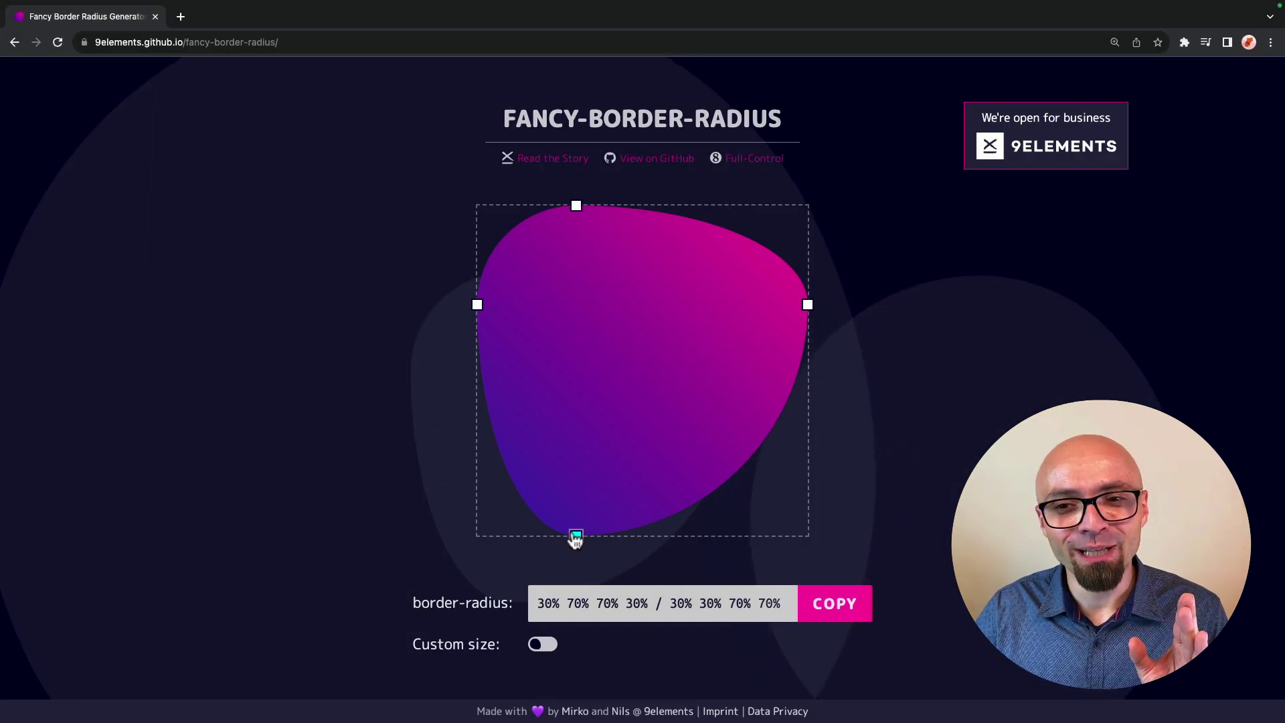
Move the blob's bottom, right, top and left curve points to reach border-radius 63% 37% 34% 66% / 49% 52% 48% 51%
drag(576, 536, 696, 536)
drag(808, 305, 808, 378)
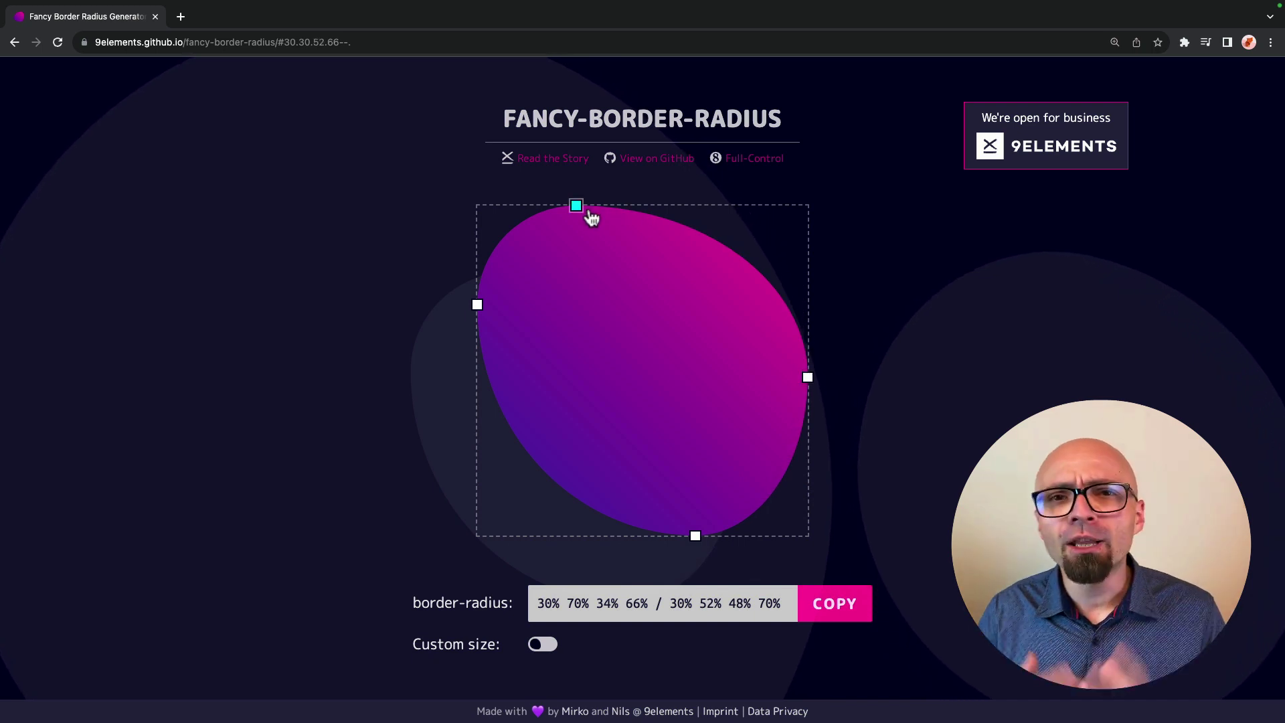
drag(576, 205, 688, 207)
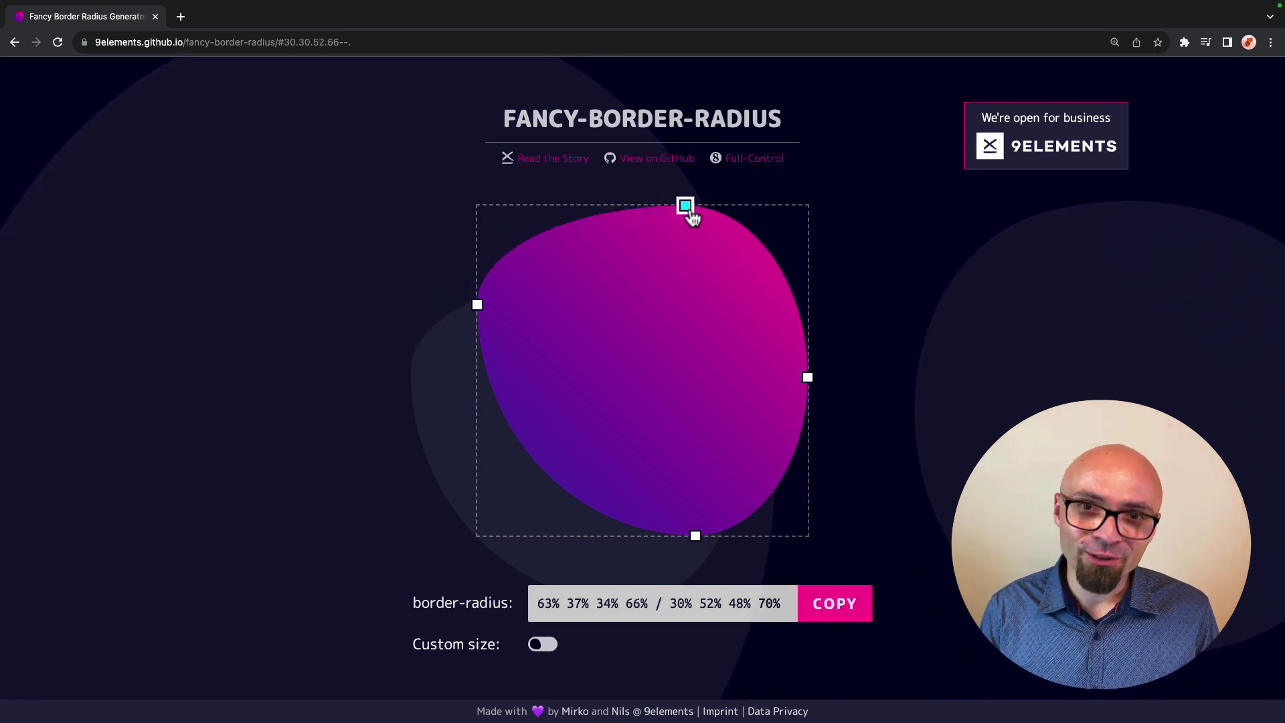
drag(478, 305, 476, 367)
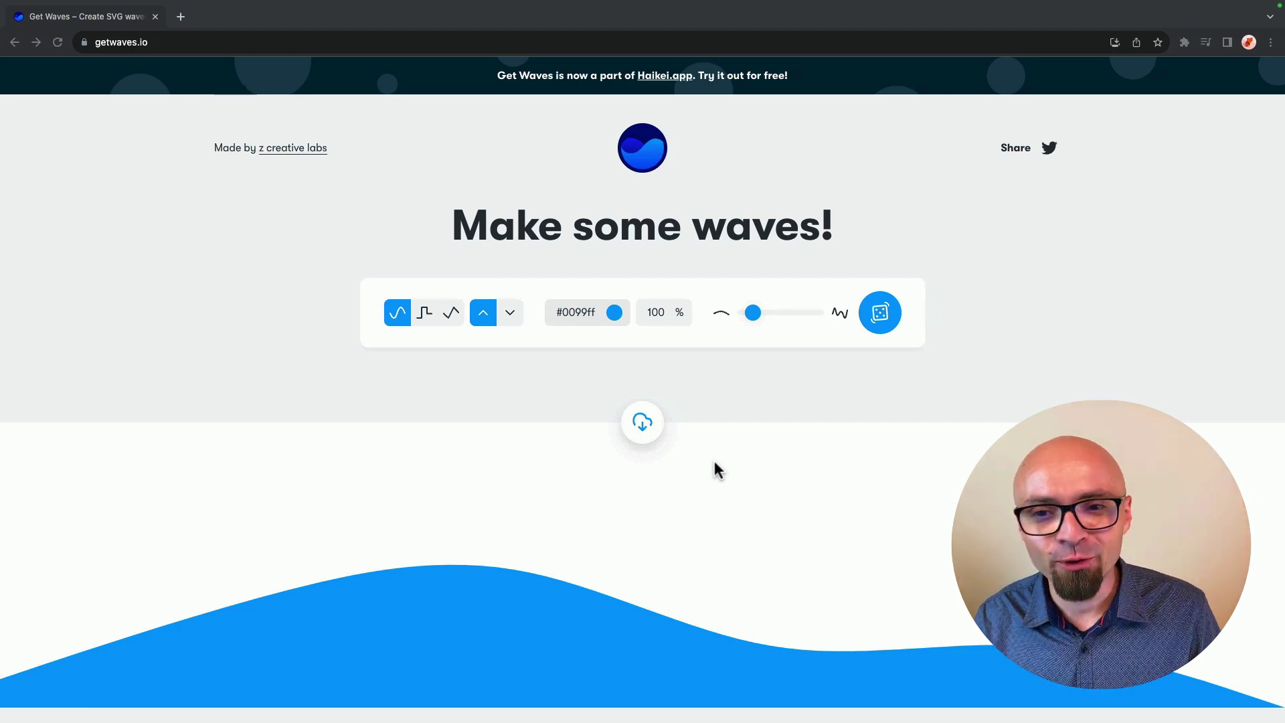
Compare the step and peak wave types, then choose the smooth curve type with the wave flipped down
click(422, 321)
click(450, 321)
click(401, 318)
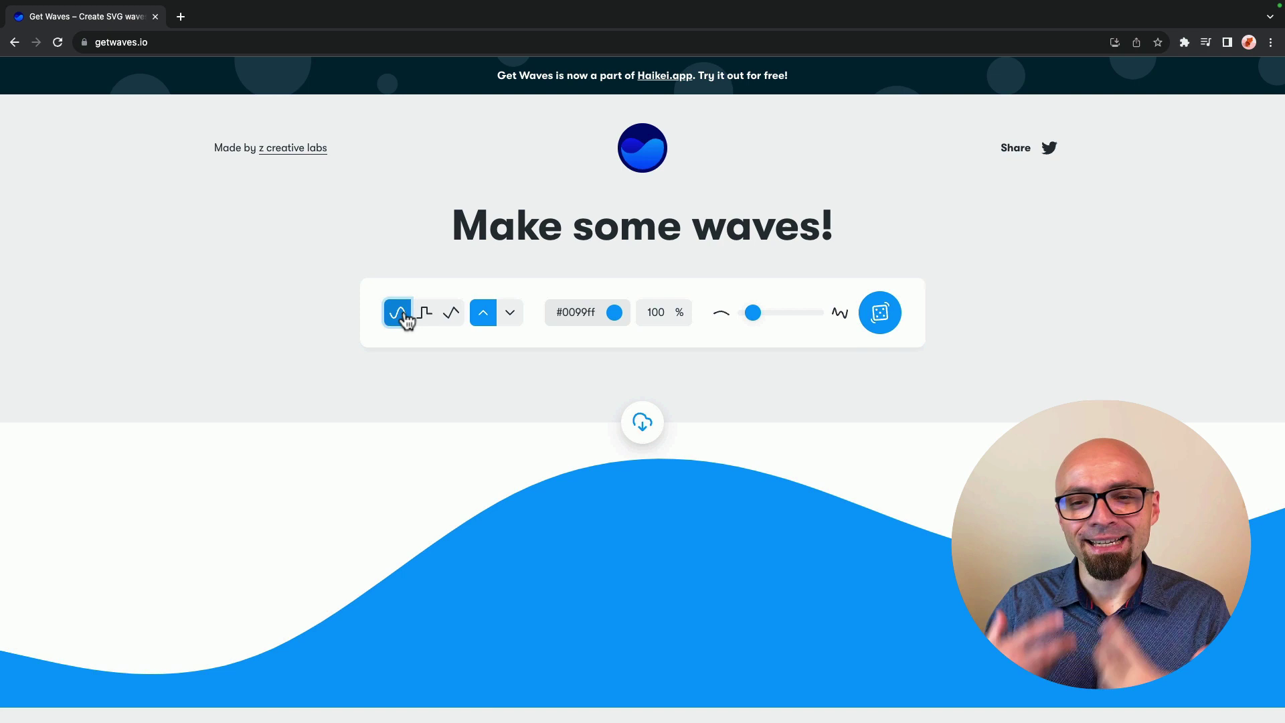
click(509, 315)
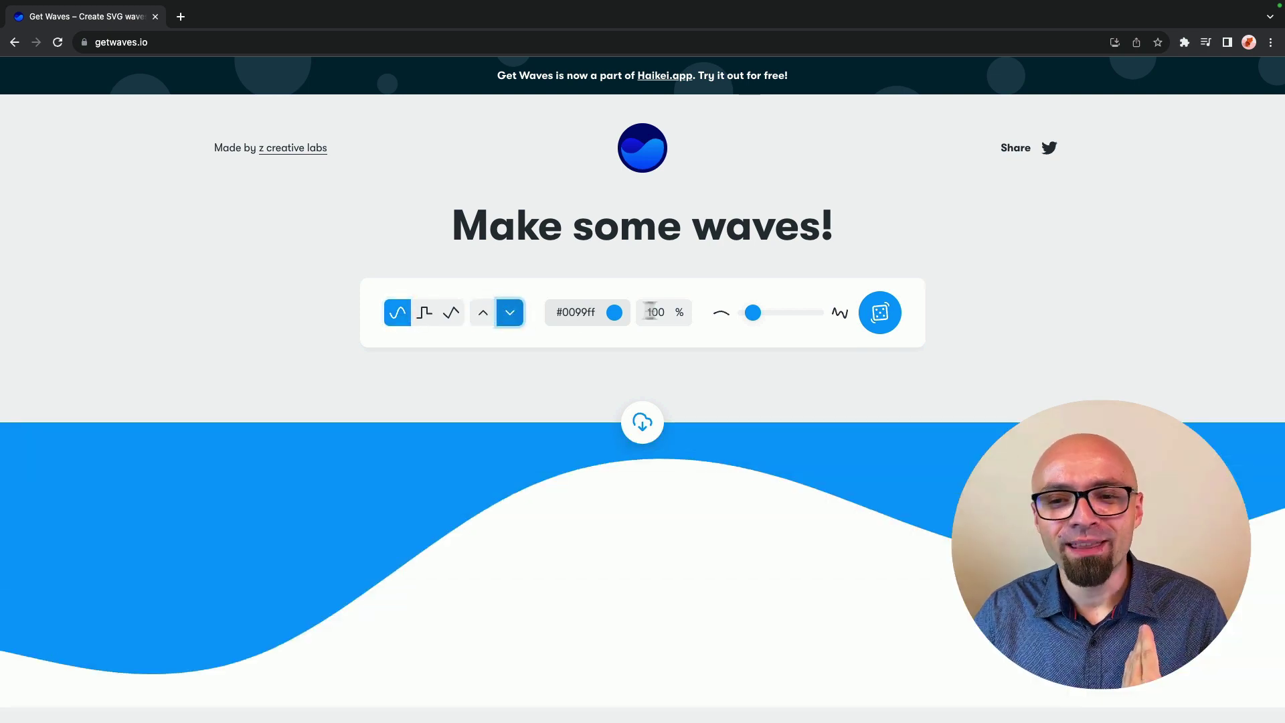
Raise the wave's complexity and randomize its shape twice
drag(742, 324, 765, 322)
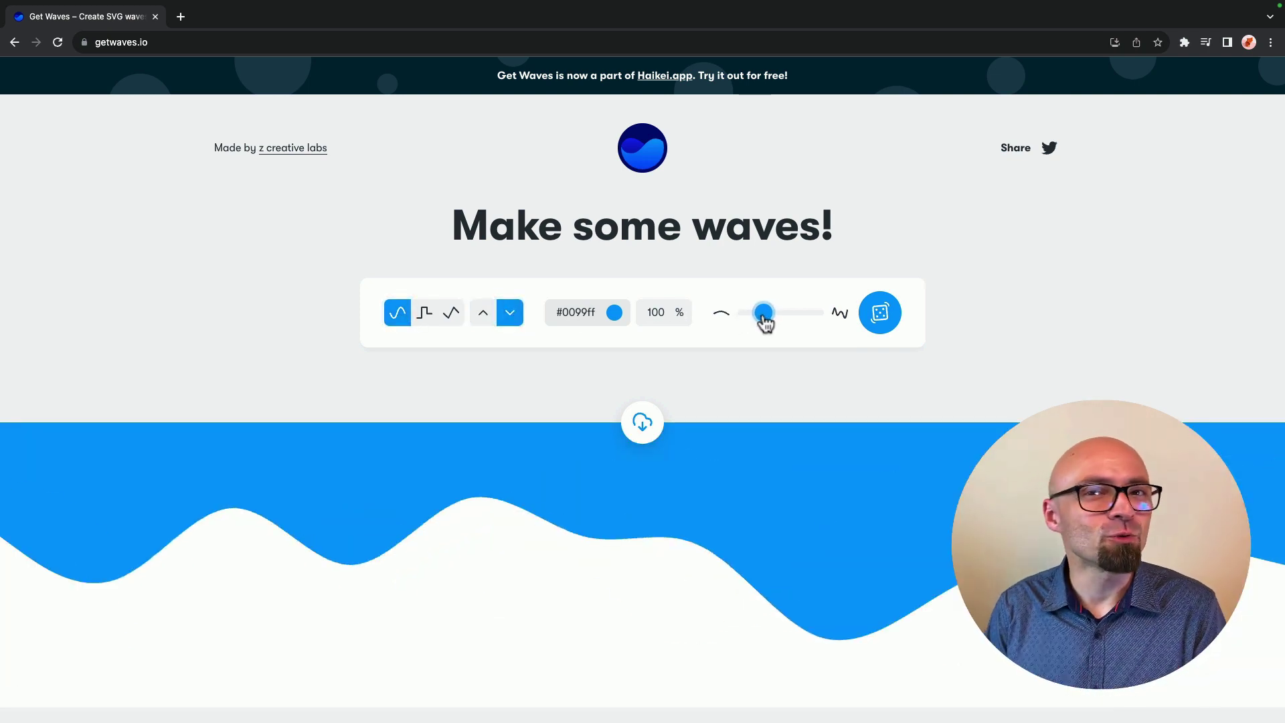
click(879, 319)
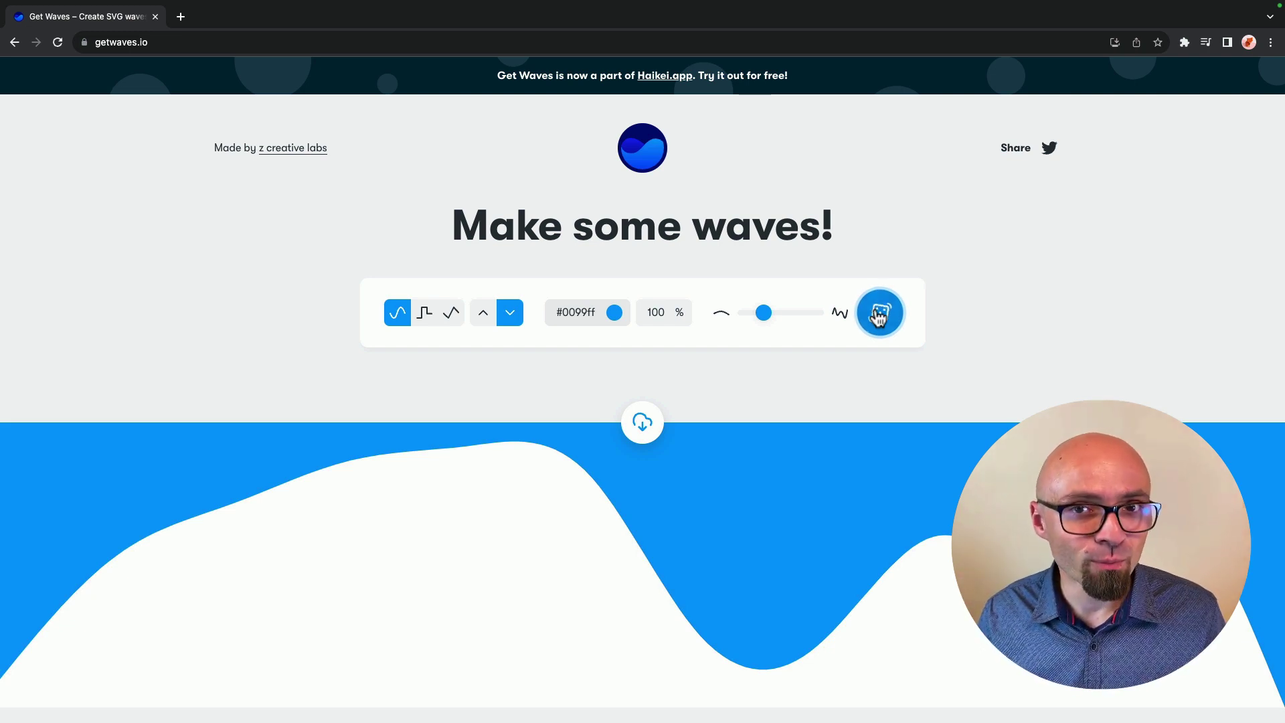
click(879, 319)
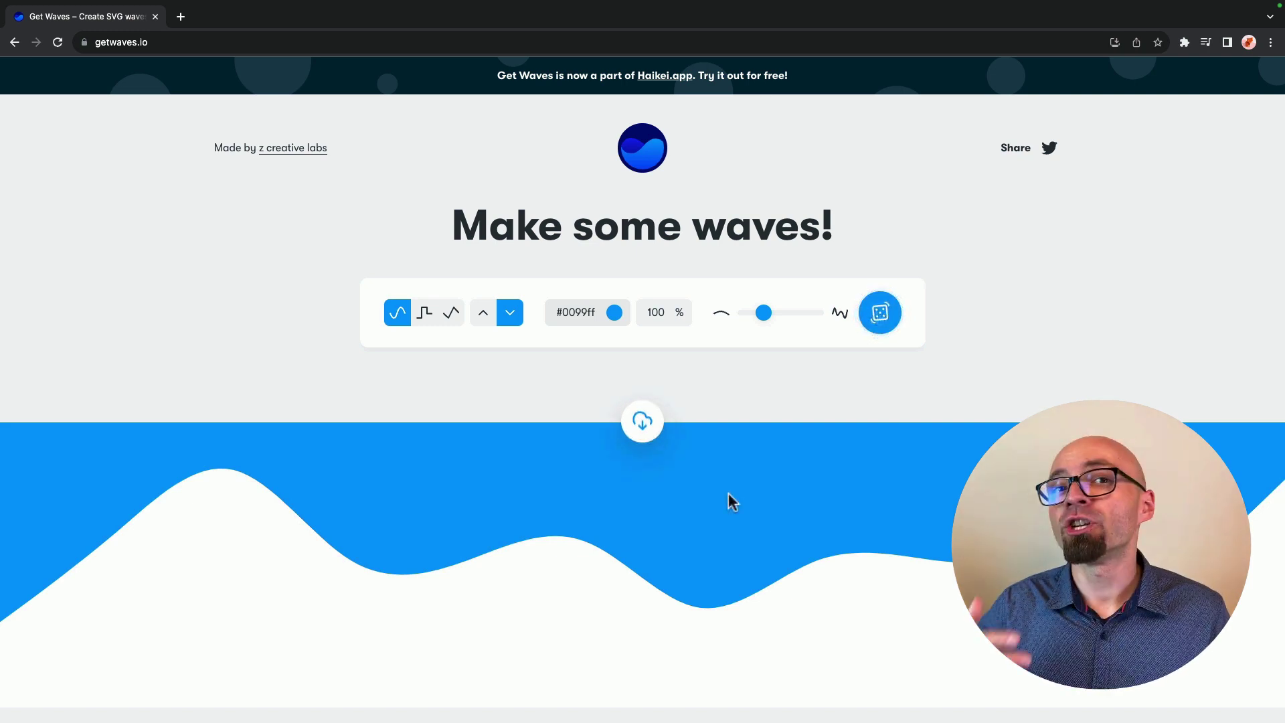
click(642, 422)
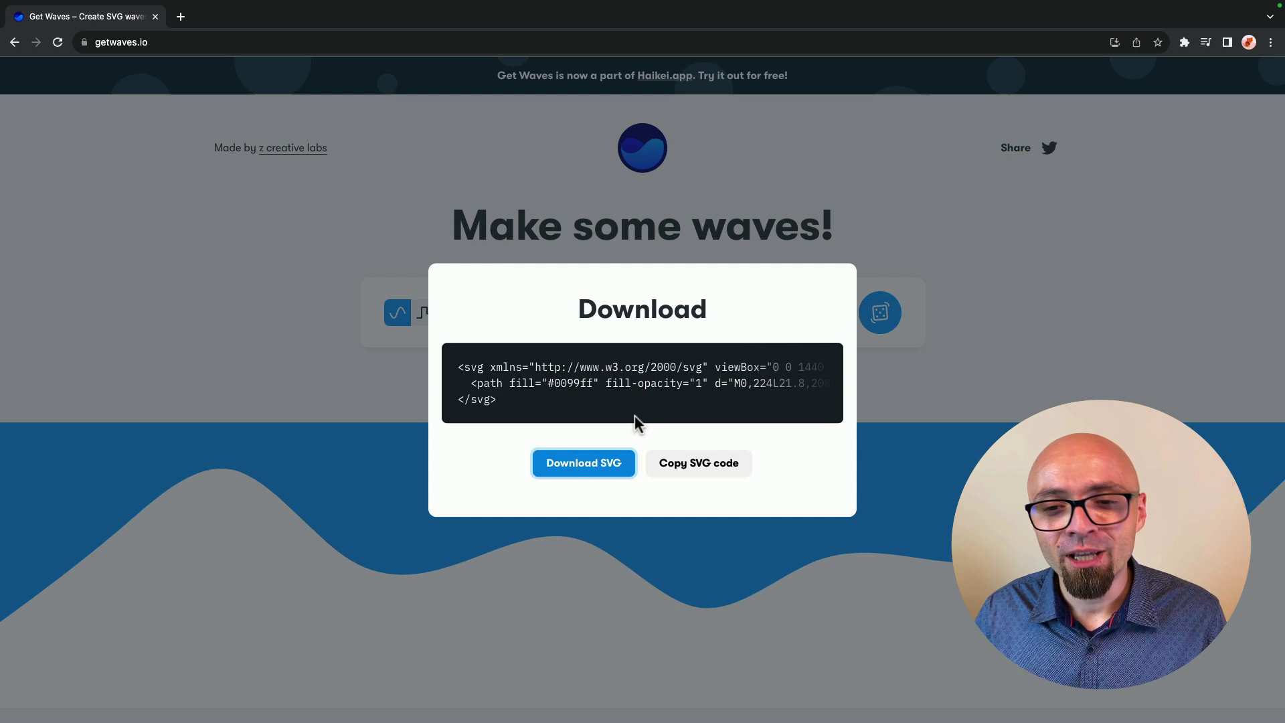
click(666, 465)
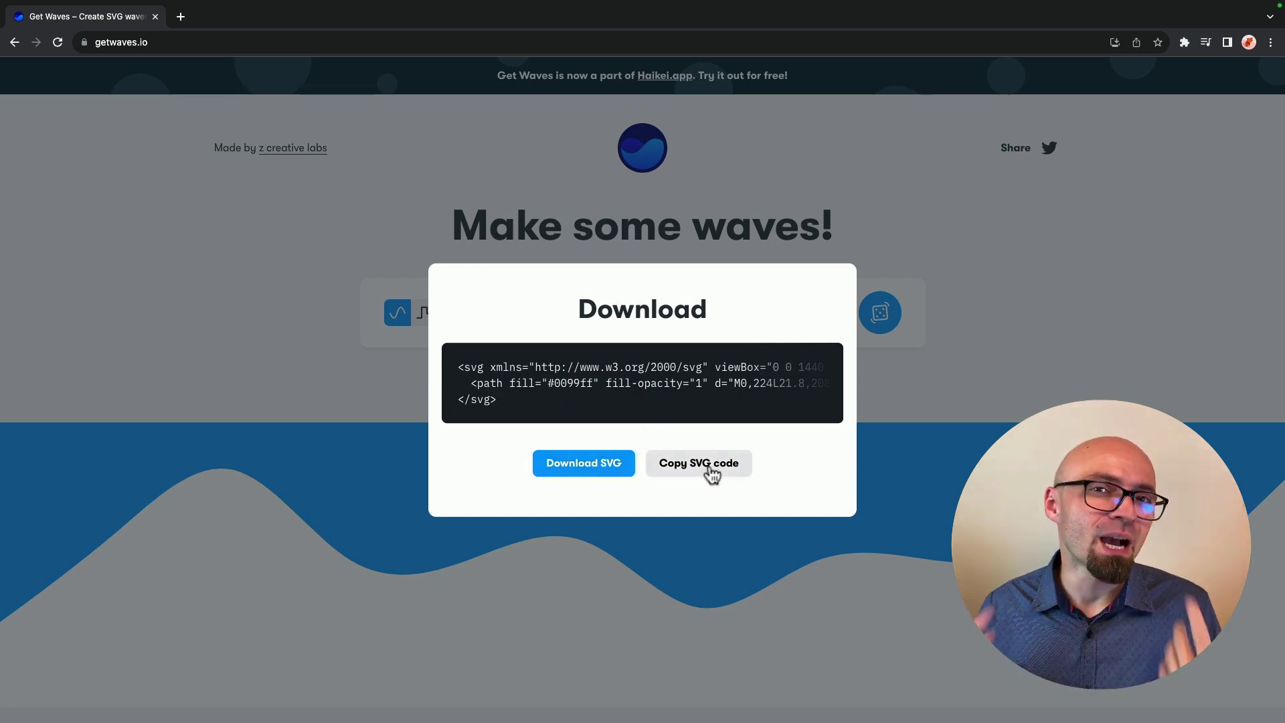
click(692, 529)
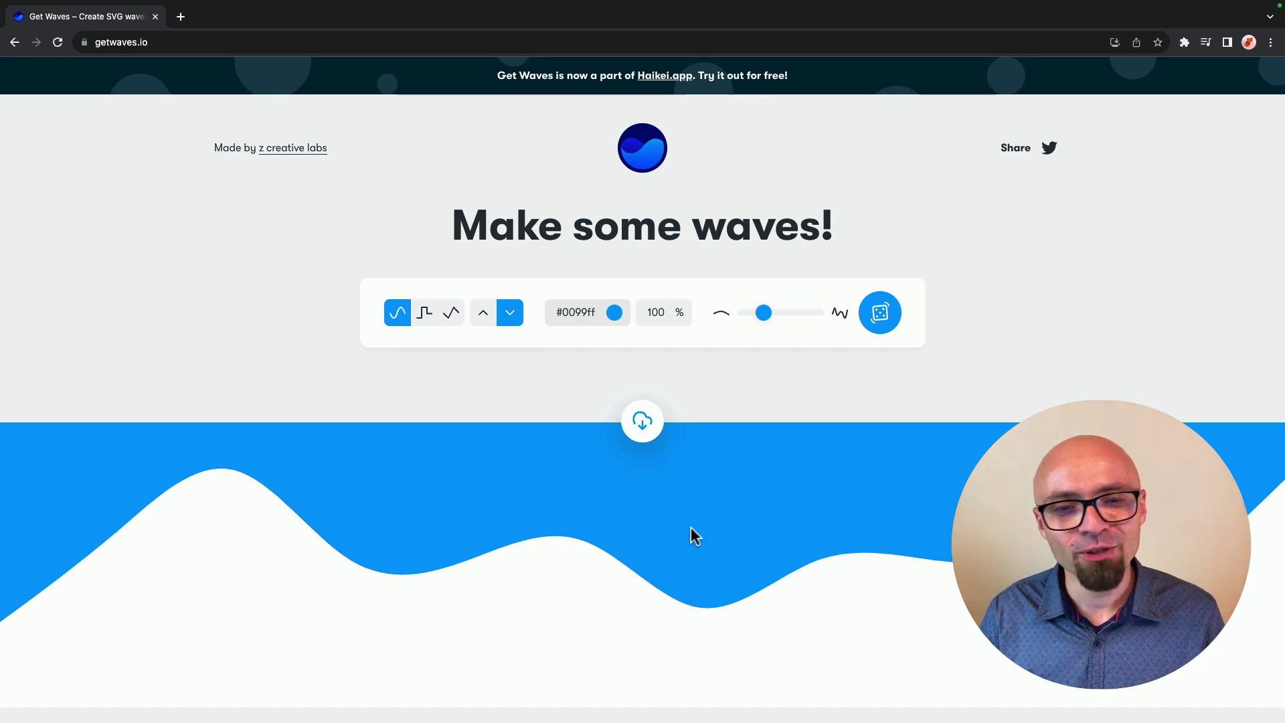
click(691, 528)
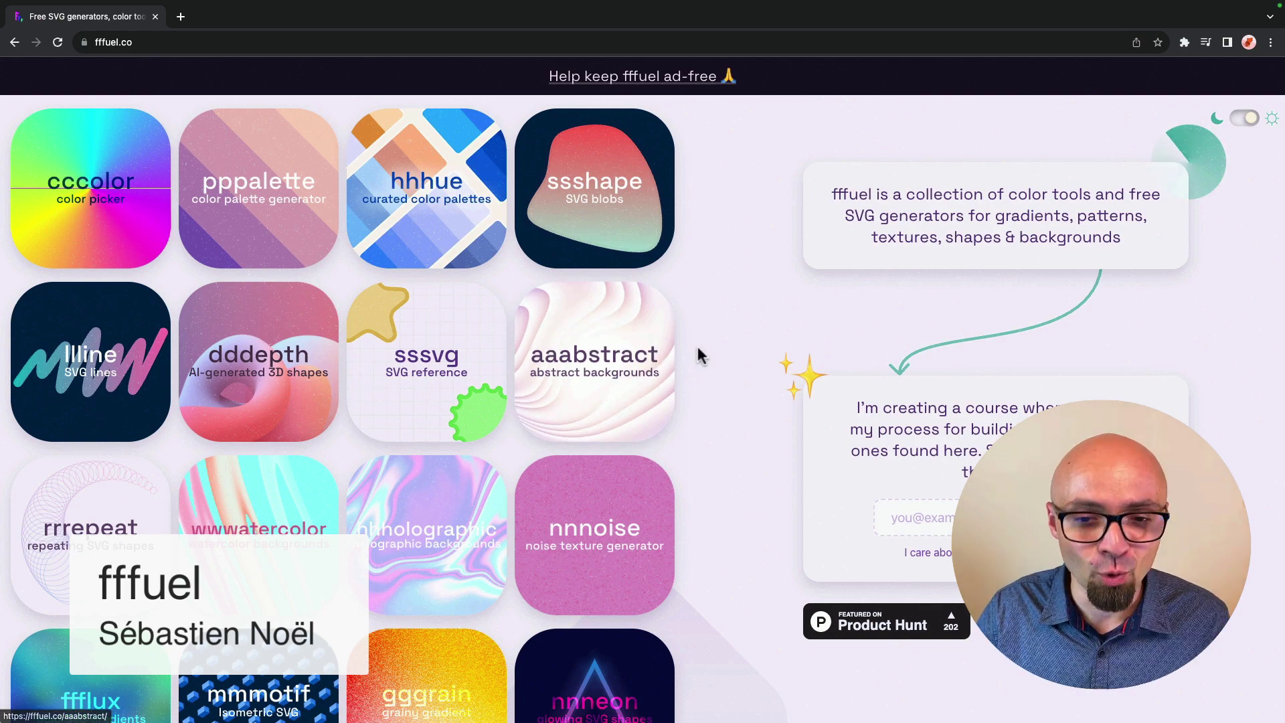
Browse the fffuel generator list and open the cccoil spiral wave generator
scroll(696, 353, down, 5)
scroll(696, 353, down, 6)
scroll(668, 356, down, 1)
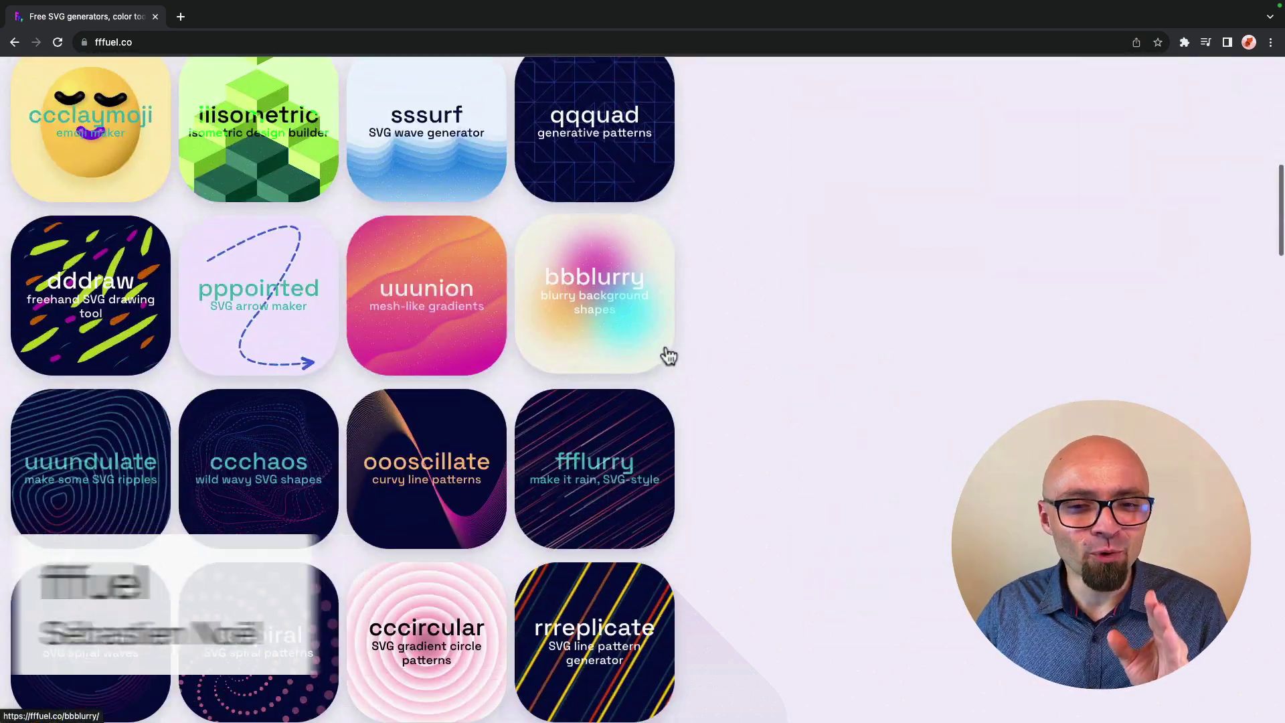
scroll(668, 356, up, 7)
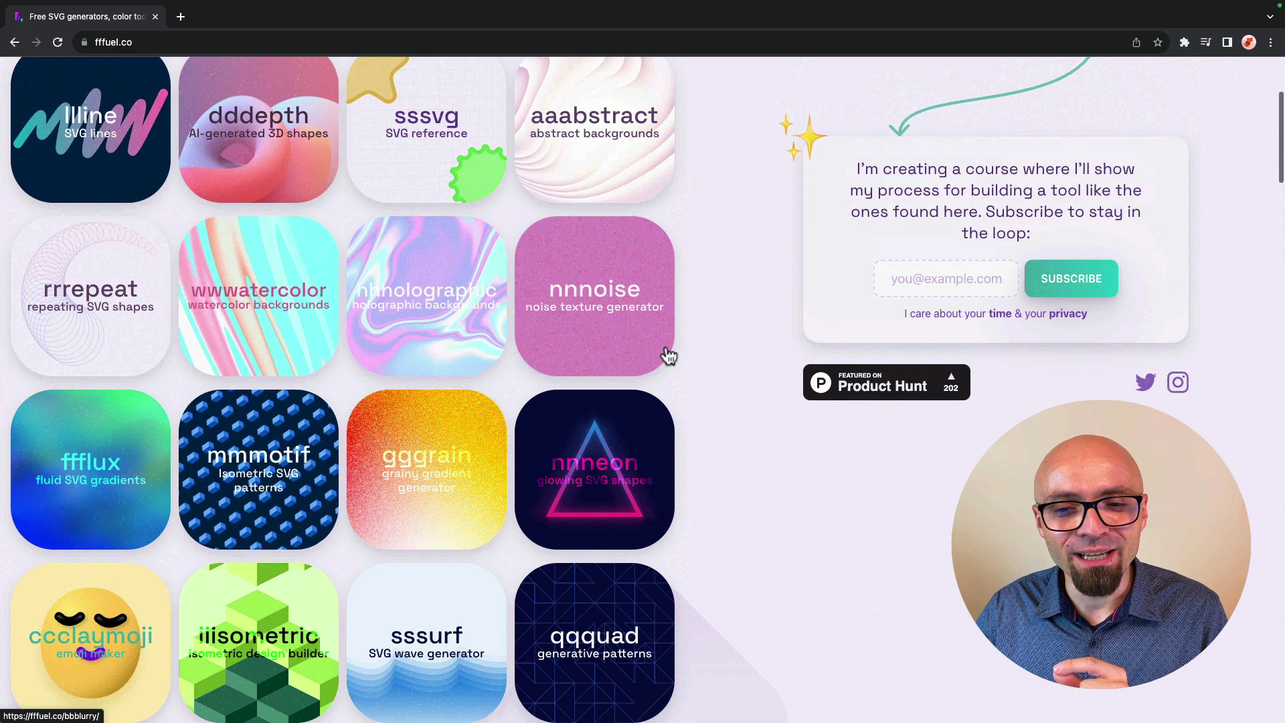
scroll(679, 360, up, 4)
scroll(670, 361, down, 14)
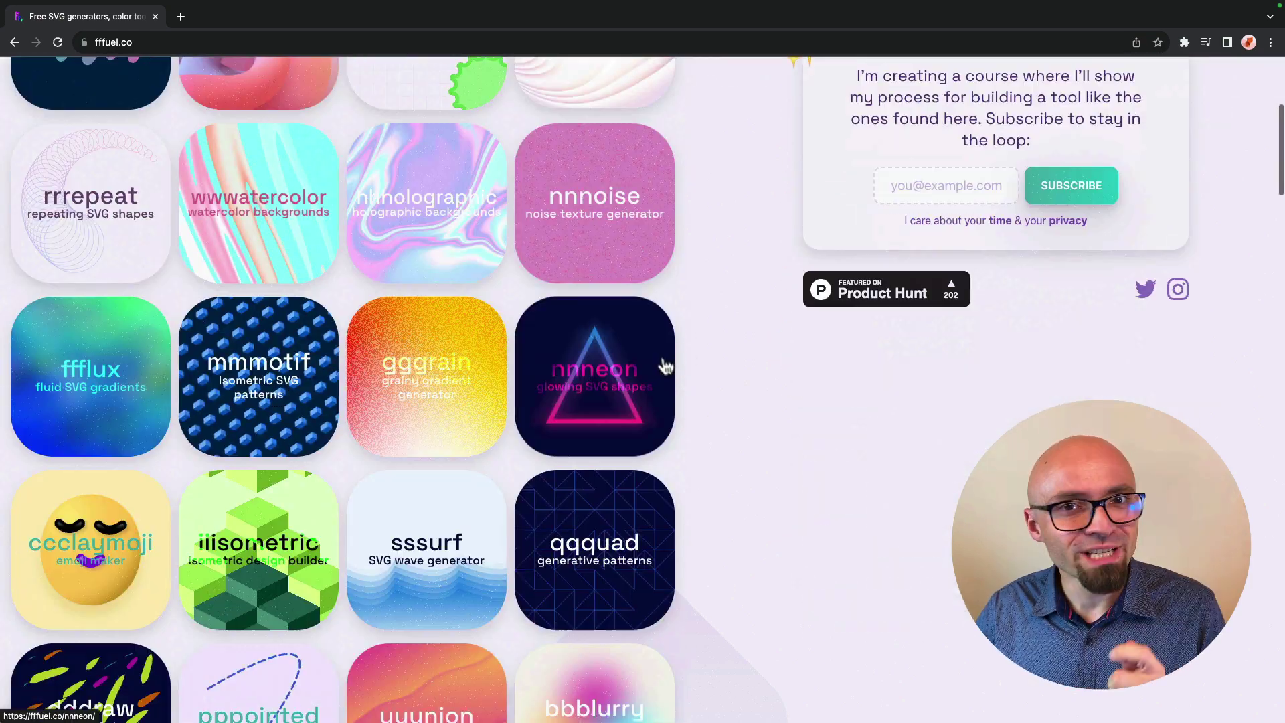
scroll(648, 351, down, 2)
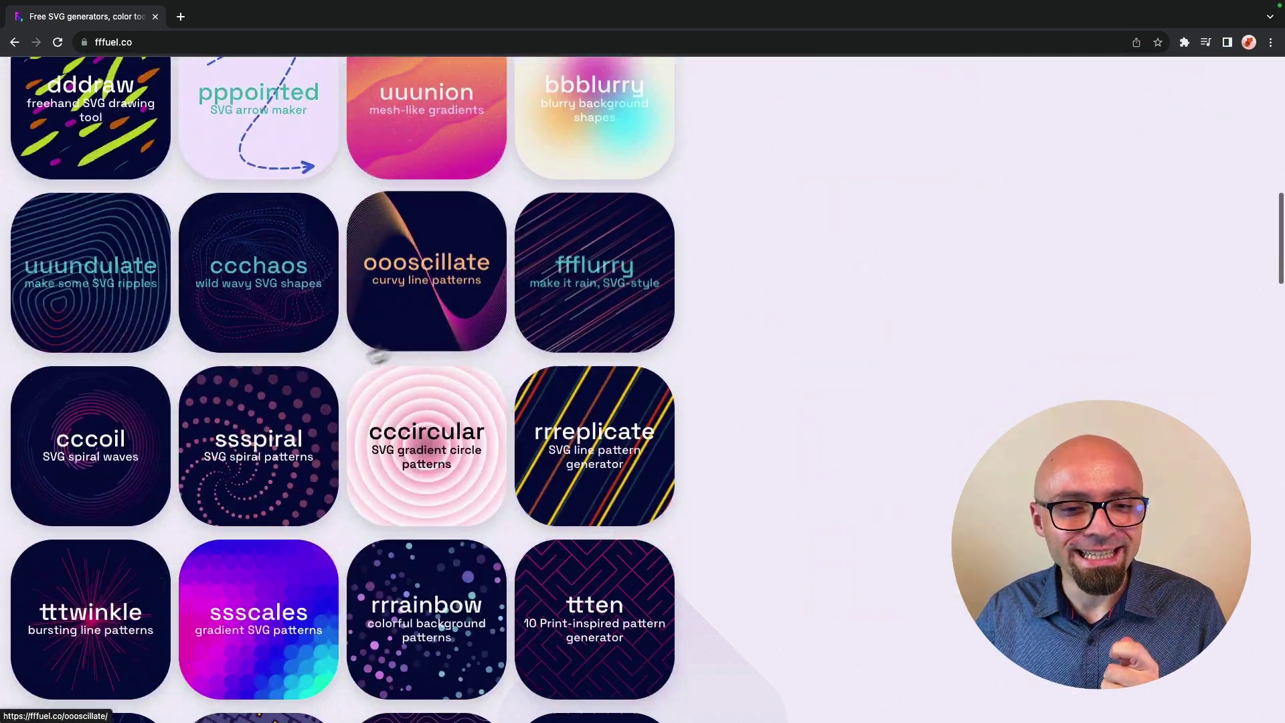
click(107, 426)
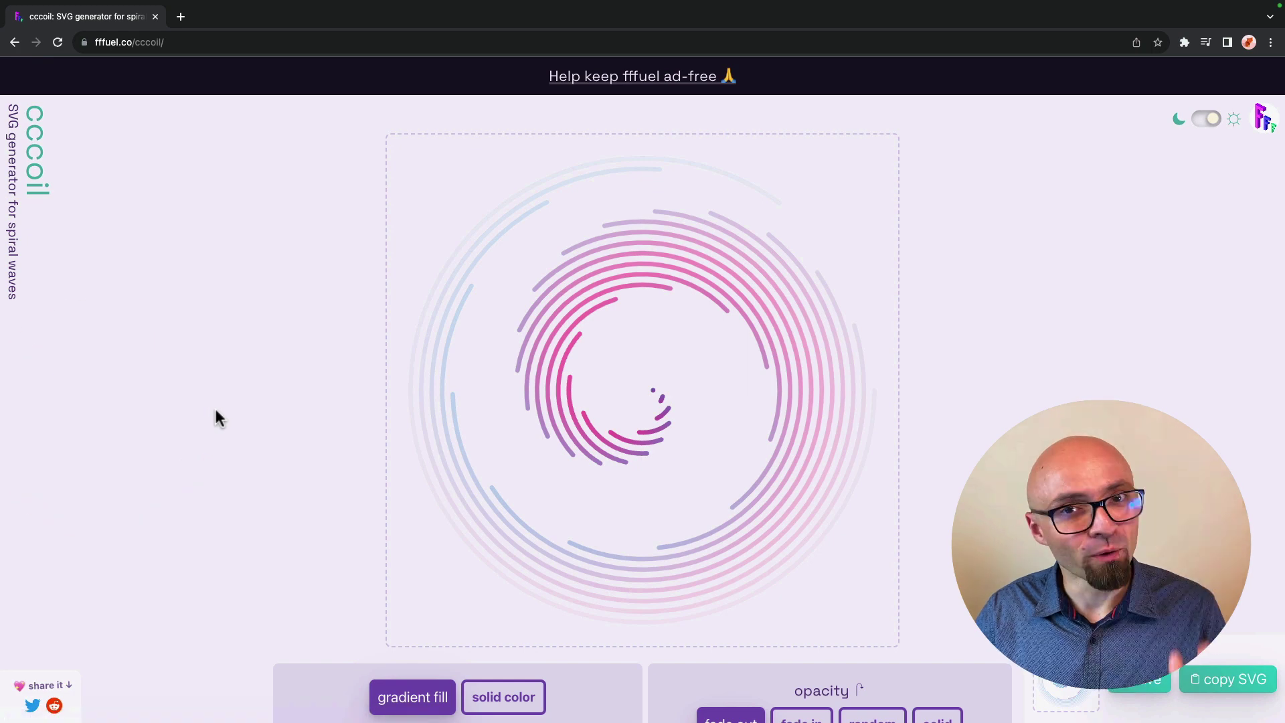
Give the spiral a gradient fill with fade-in, random-opacity lines, and open a new tab
click(413, 683)
scroll(546, 660, down, 3)
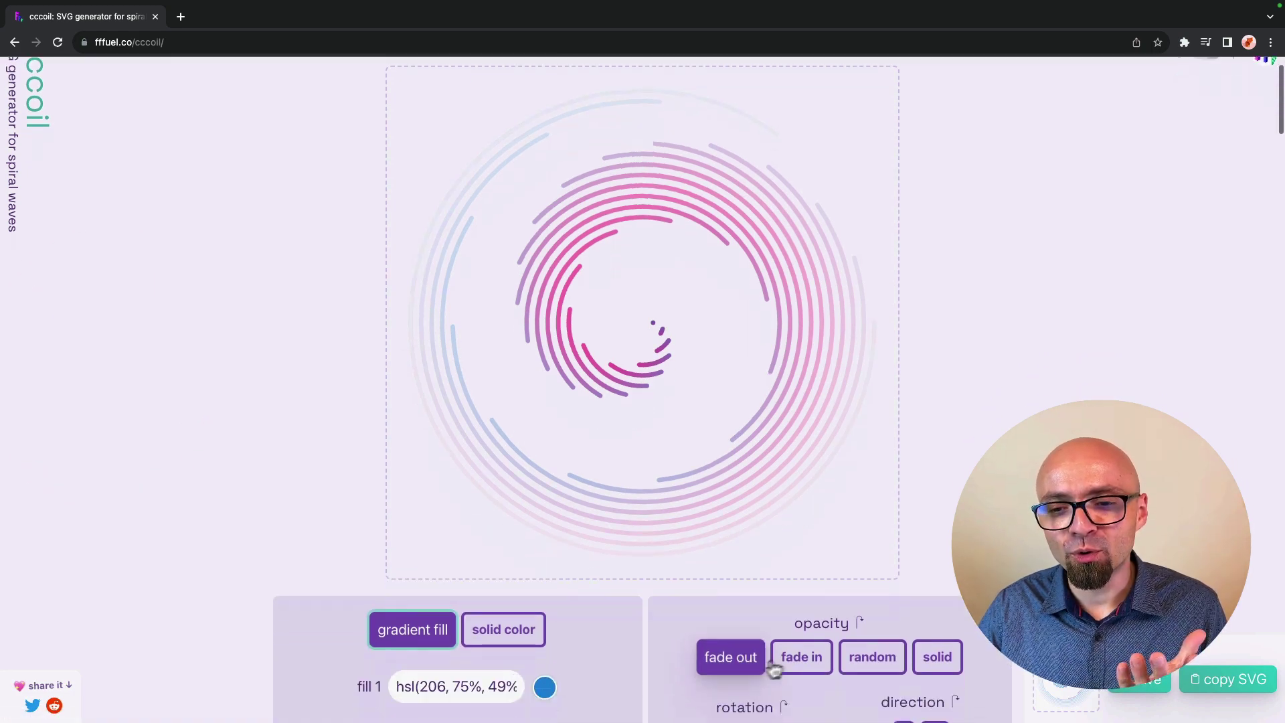
click(817, 646)
click(887, 644)
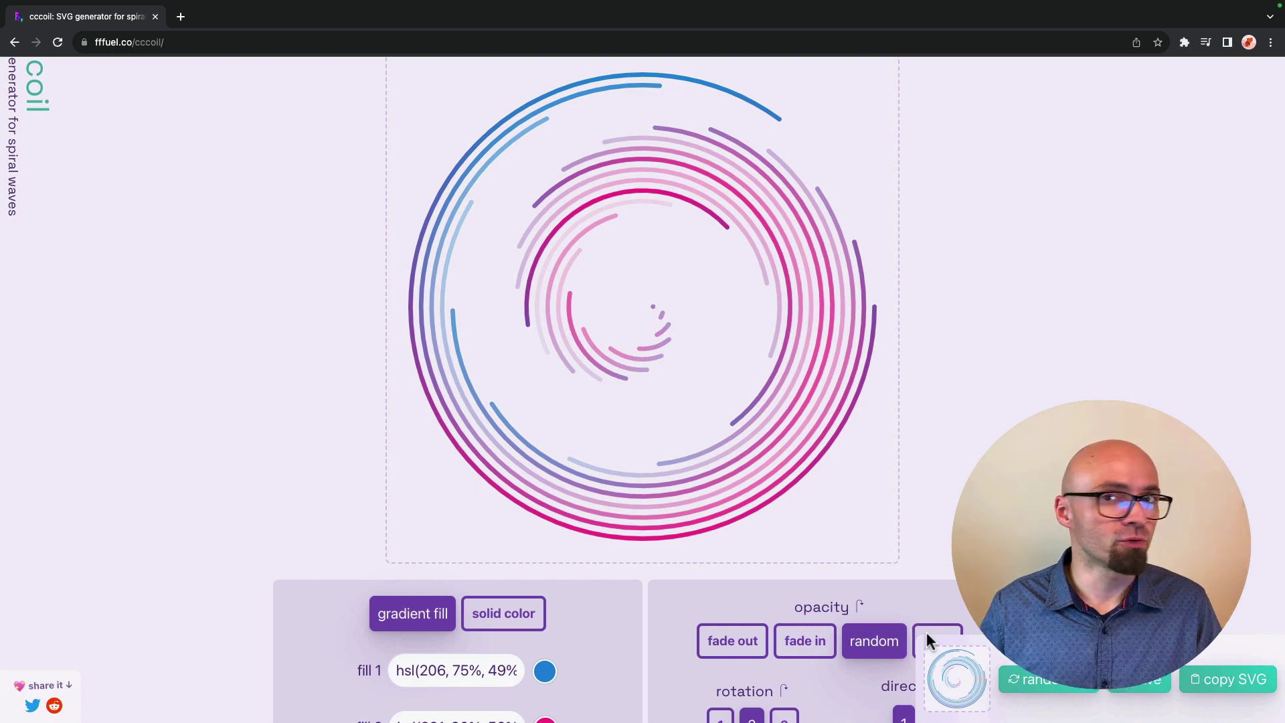
scroll(699, 466, up, 1)
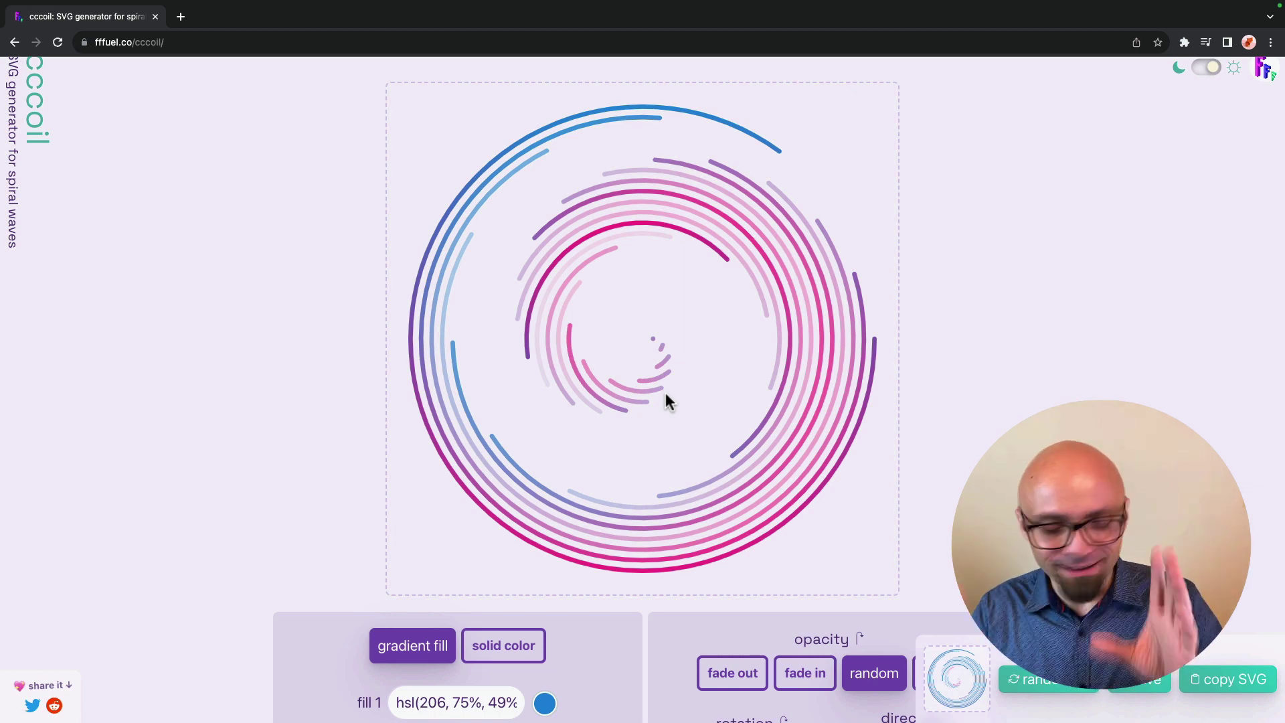
key(super+t)
Load masteringlinting.com, scroll through the course page, and return to the fffuel tab
text(mas)
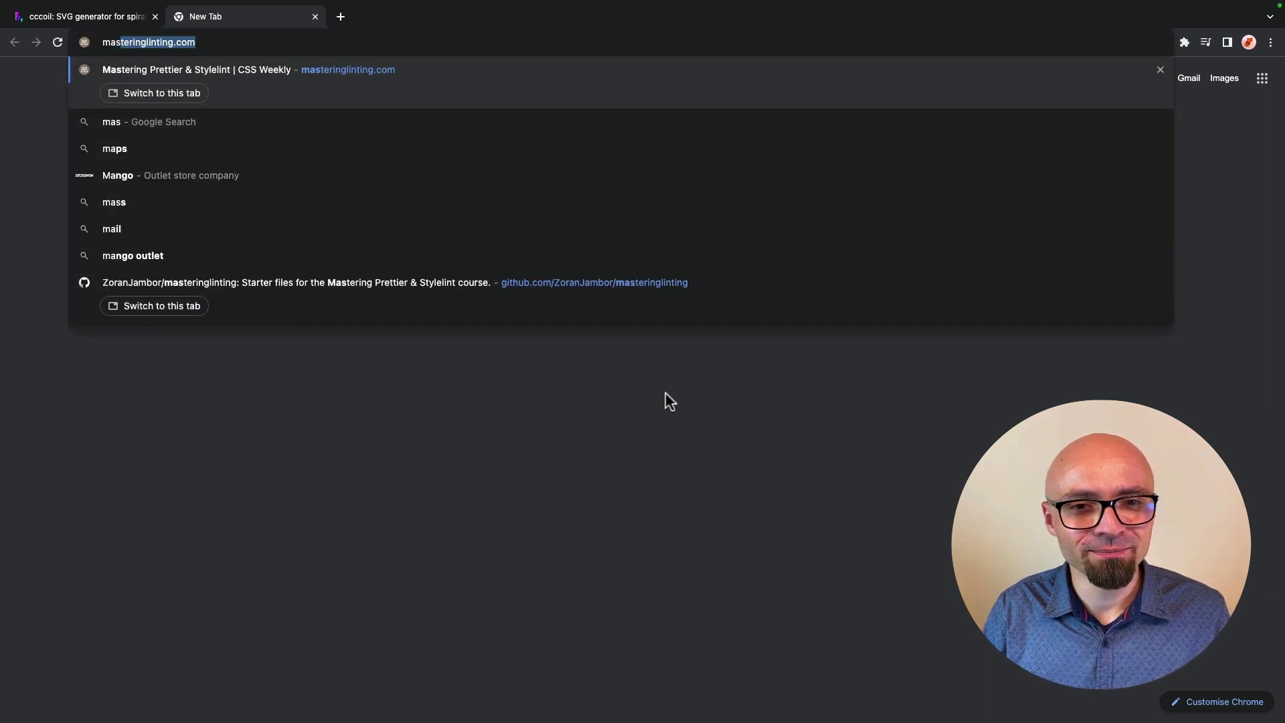
key(Return)
scroll(567, 351, down, 10)
scroll(566, 351, down, 10)
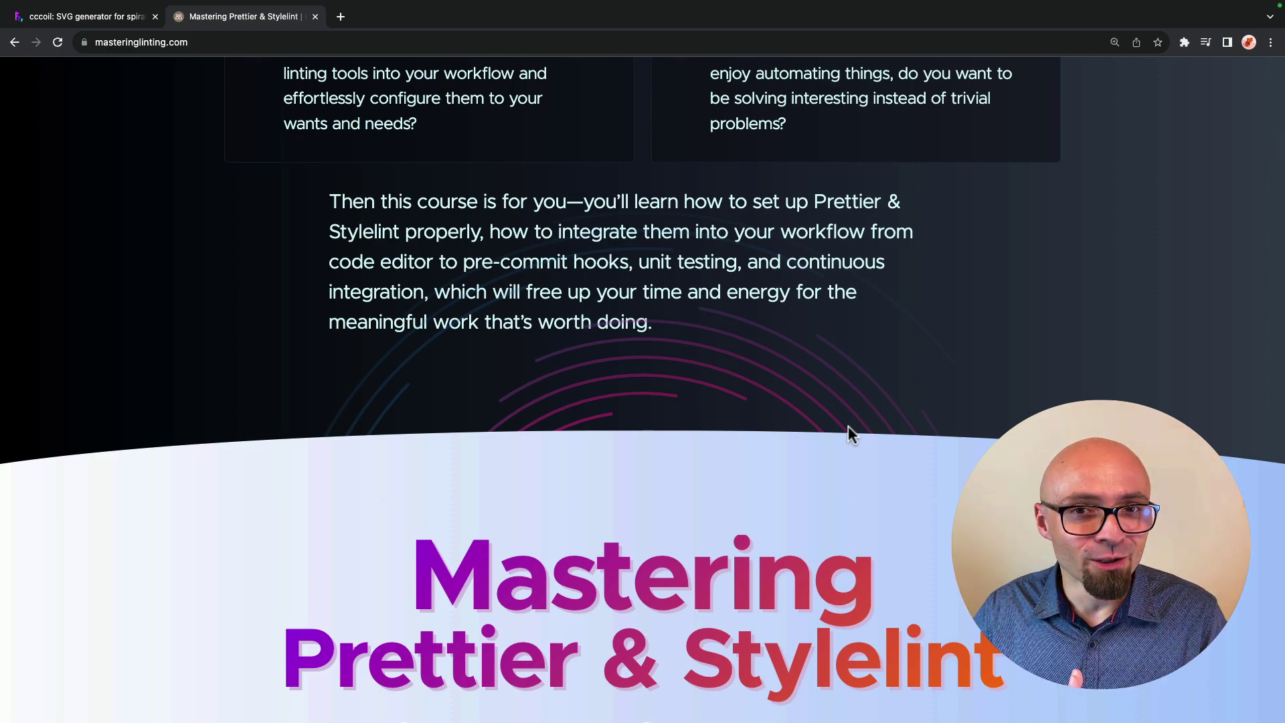
scroll(763, 310, down, 3)
scroll(642, 389, up, 1)
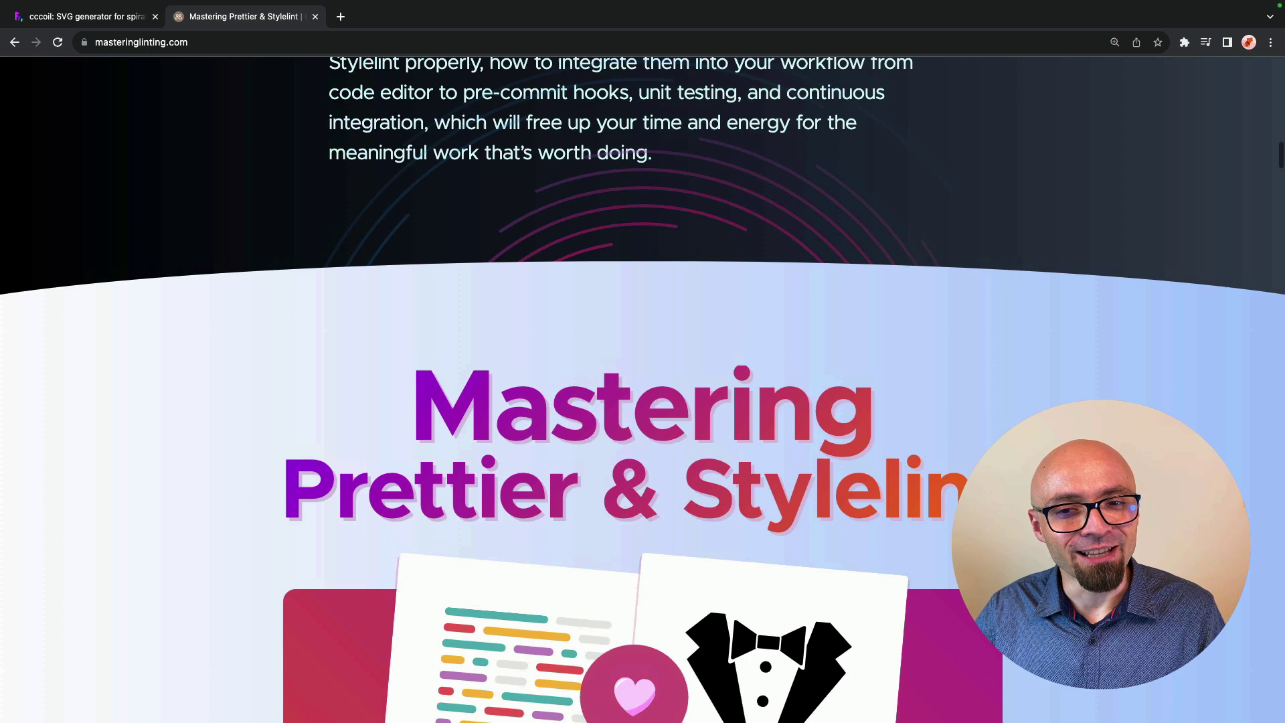
scroll(643, 388, down, 2)
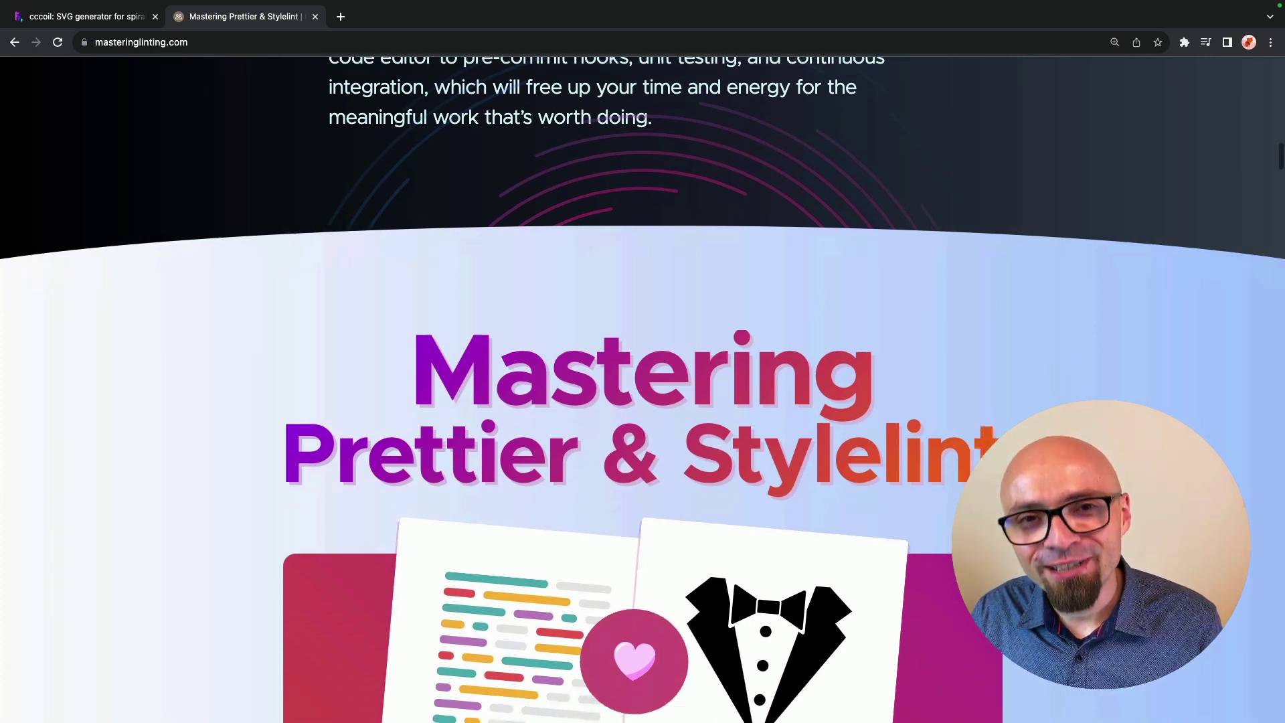
scroll(643, 389, down, 2)
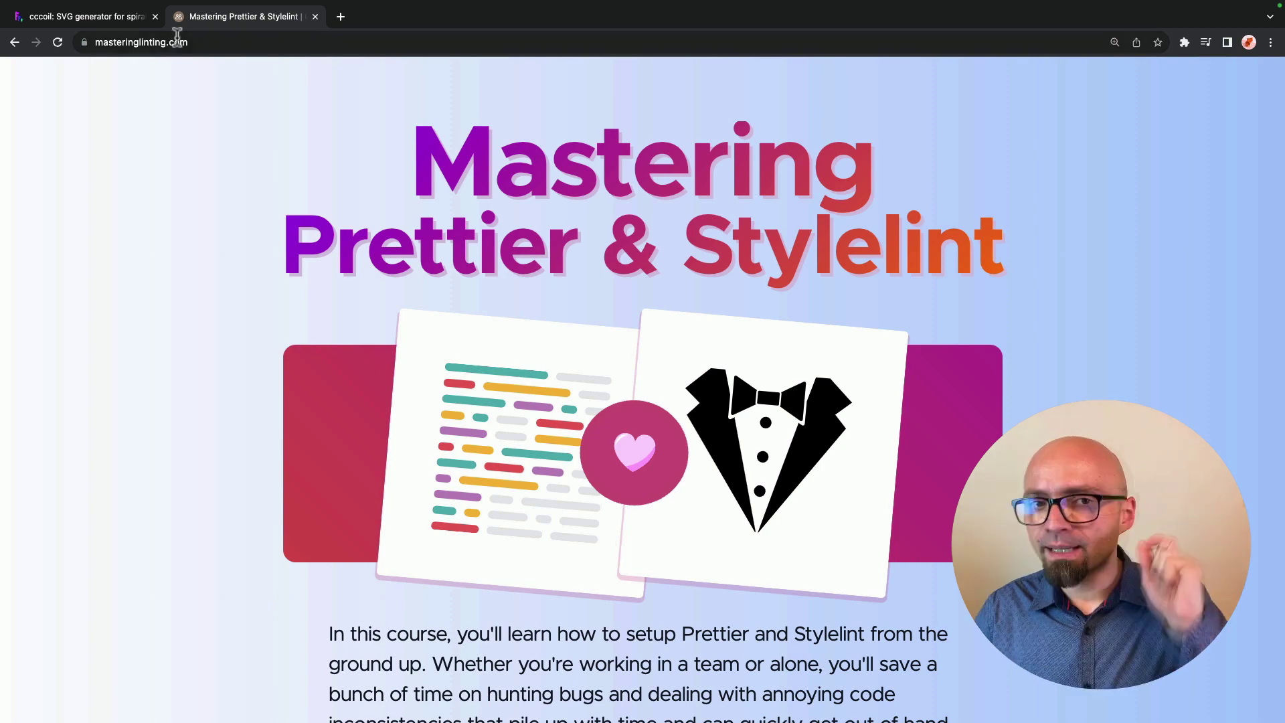
click(115, 24)
click(14, 41)
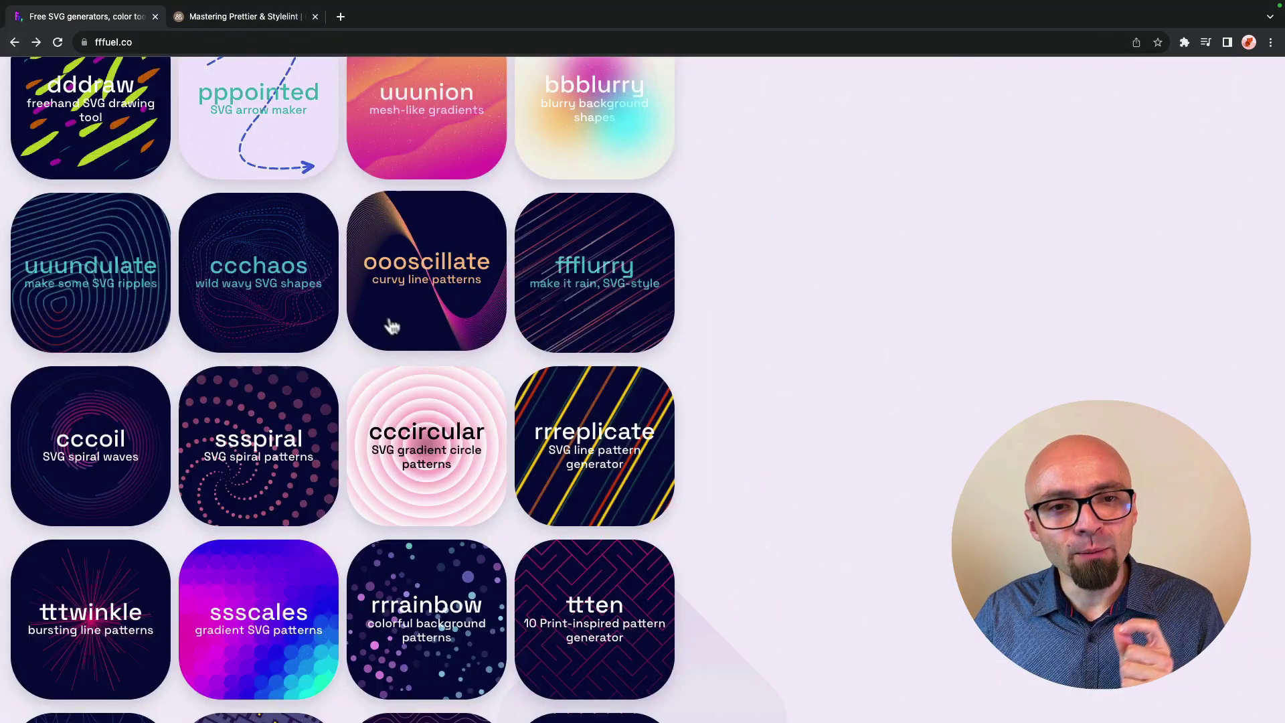
scroll(391, 326, down, 5)
scroll(393, 326, down, 6)
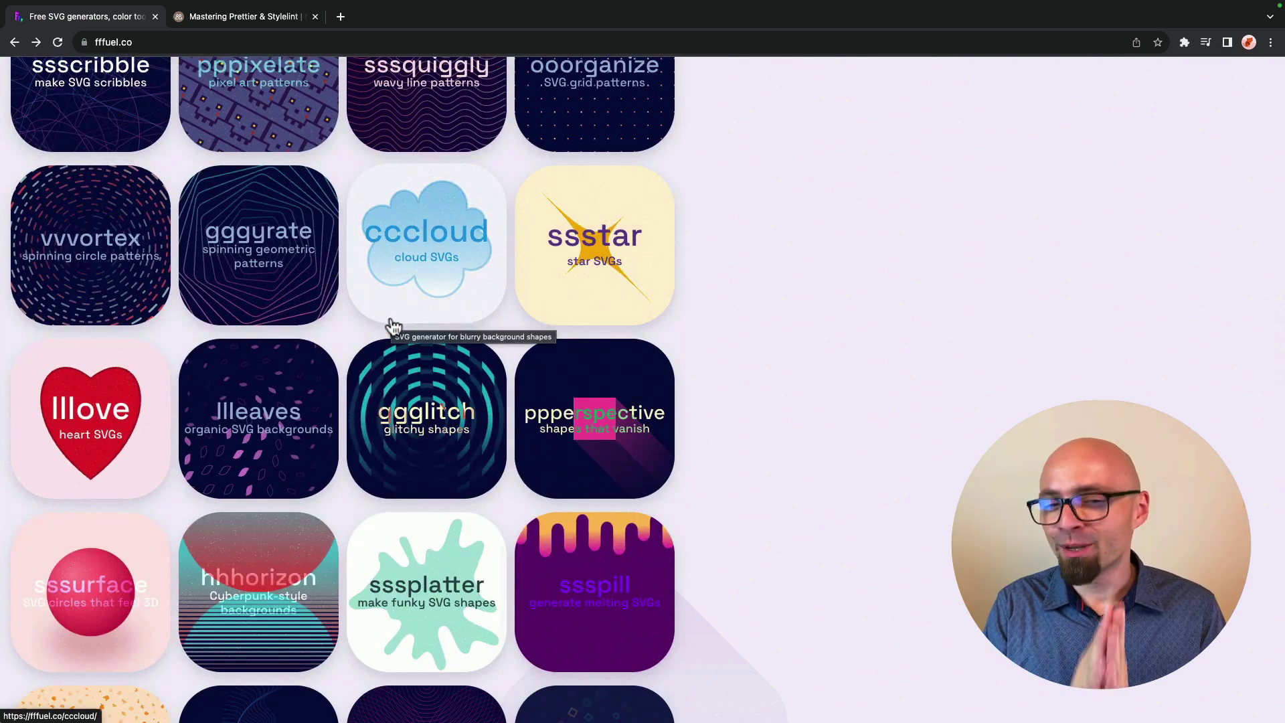
scroll(393, 327, down, 7)
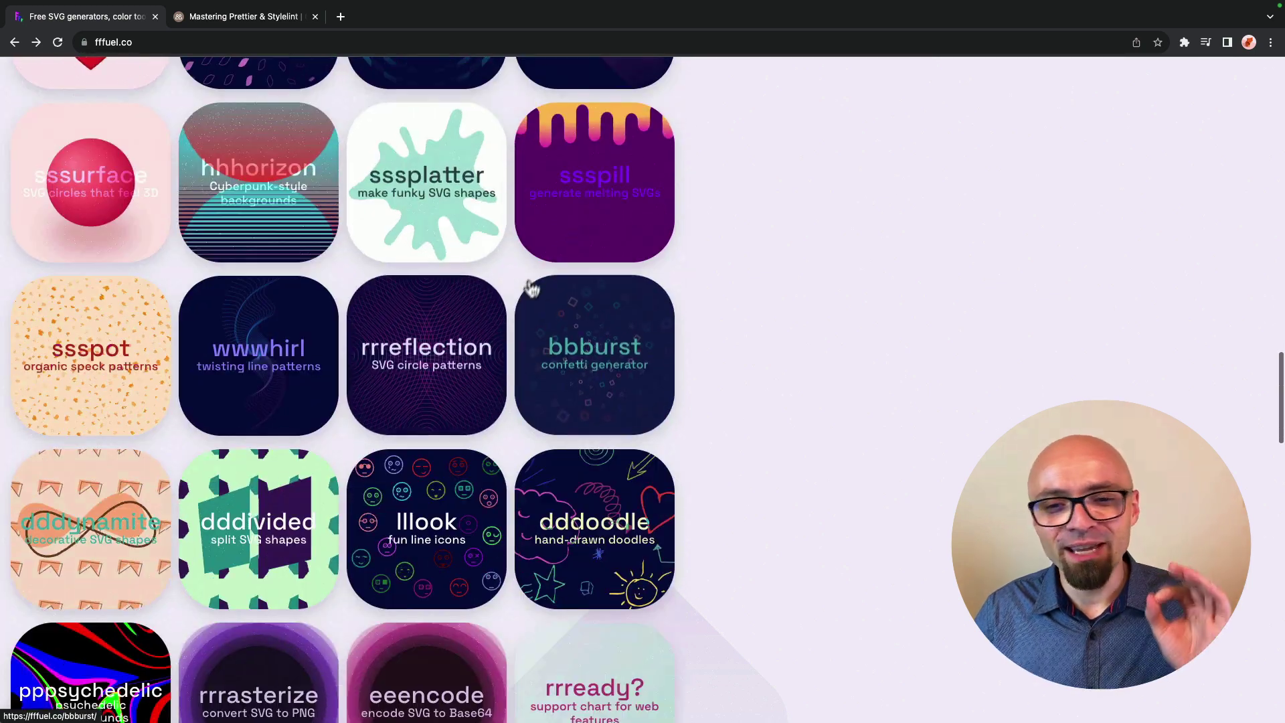
click(570, 244)
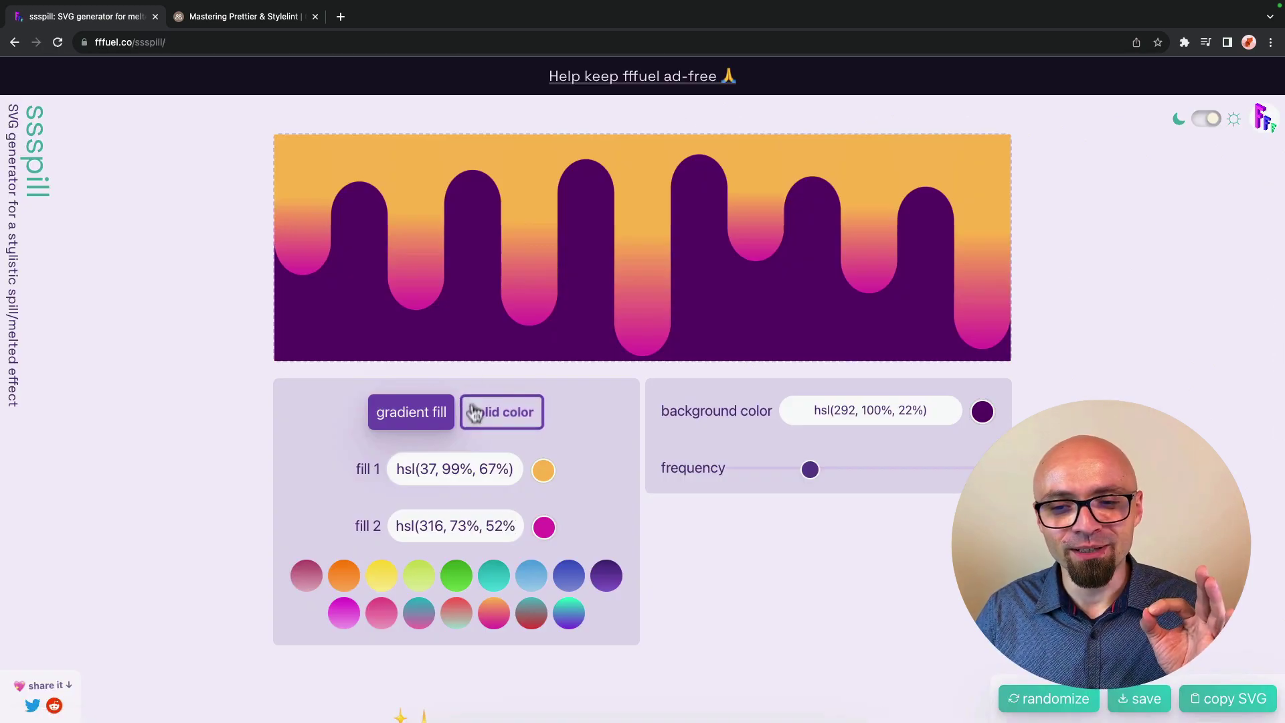
click(477, 411)
click(421, 418)
key(super+Left)
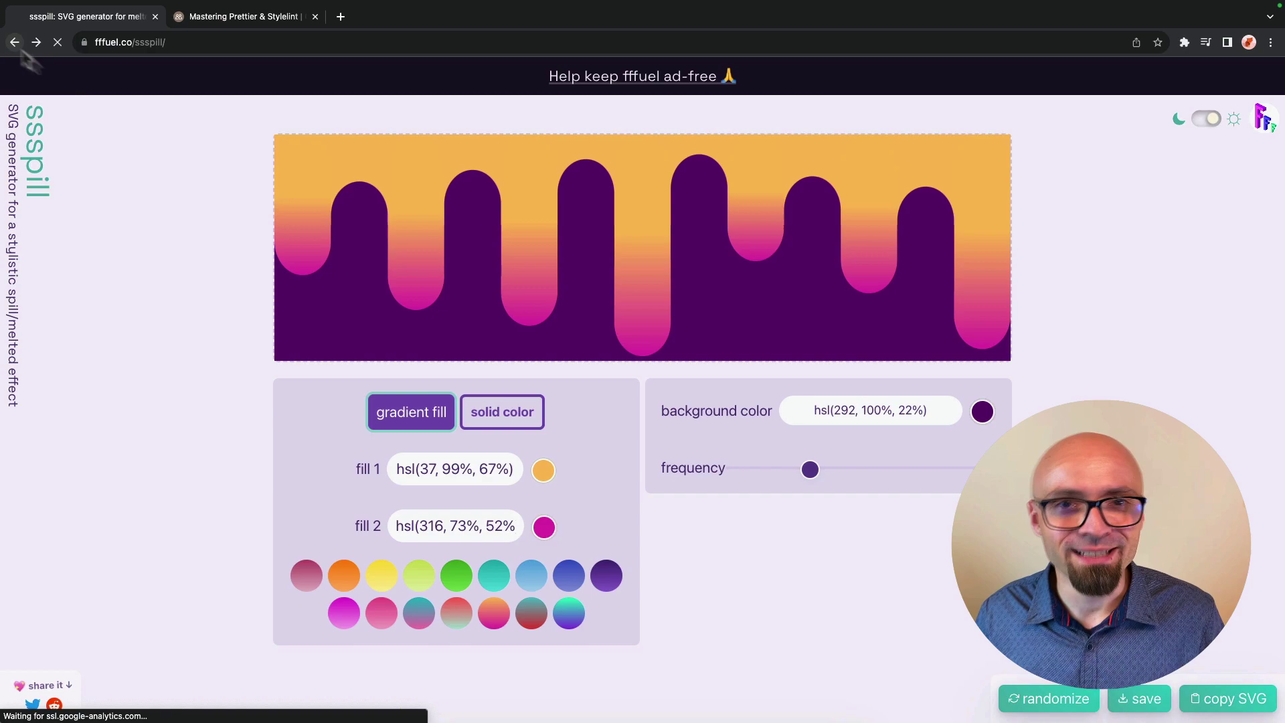
click(489, 345)
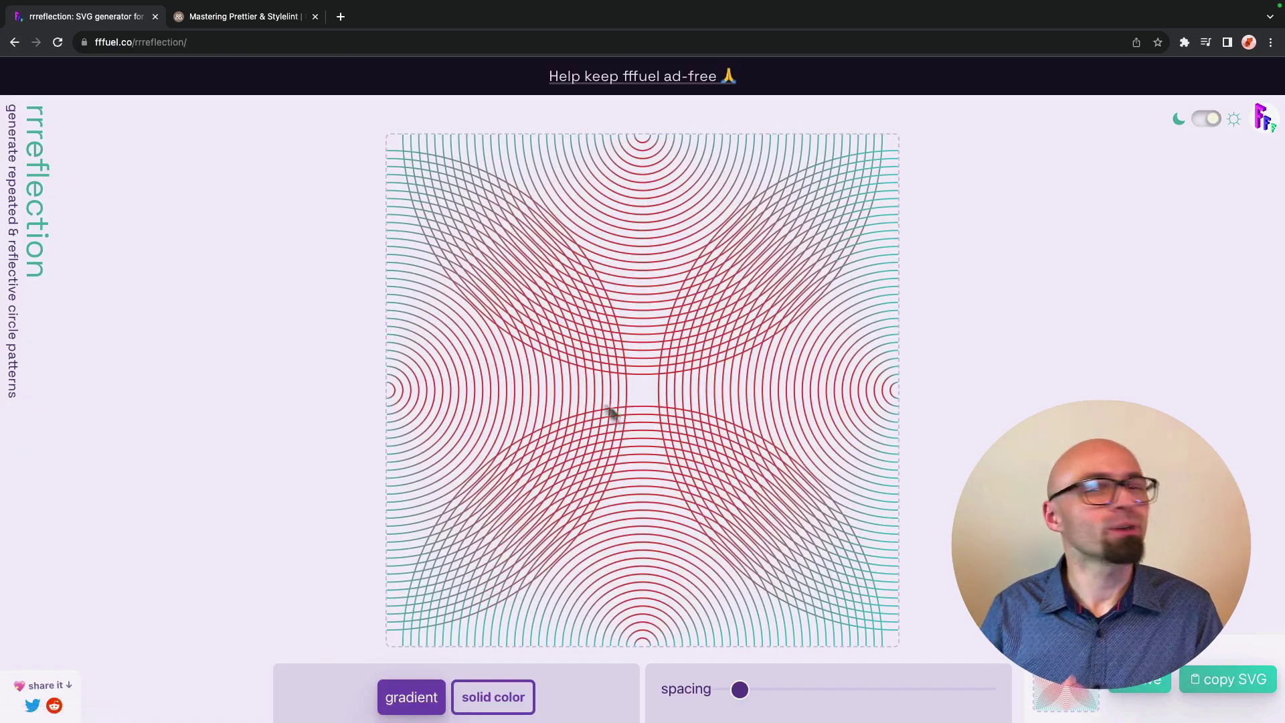
scroll(616, 435, down, 1)
key(super+Left)
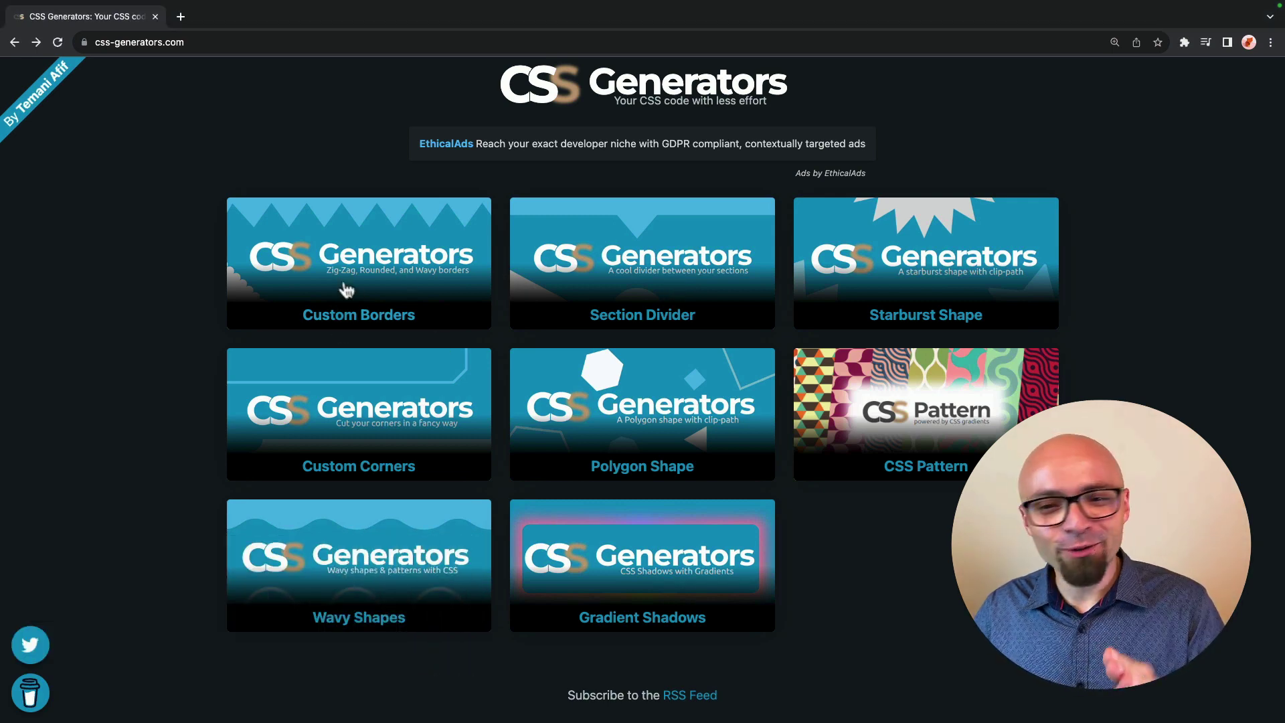
Apply the outline style to Custom Corners, then open the Polygon Shape generator and its author's link
click(414, 417)
click(28, 259)
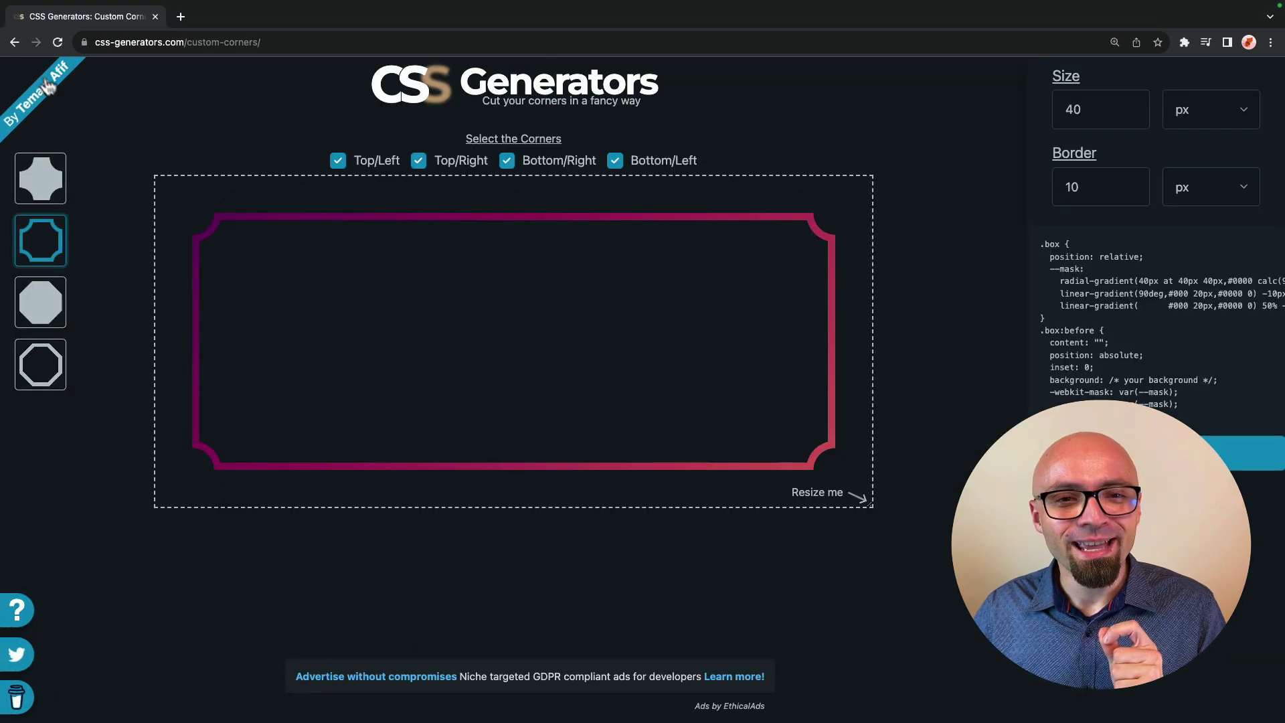
click(14, 42)
click(589, 372)
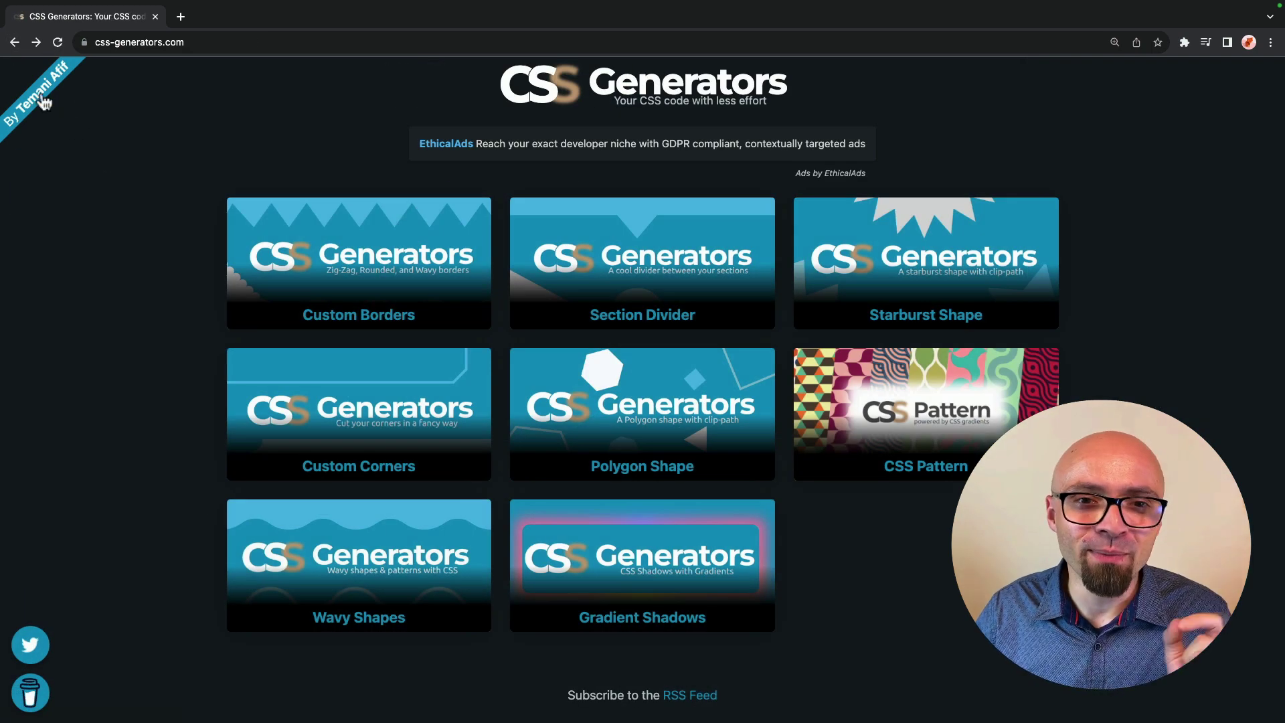
click(41, 94)
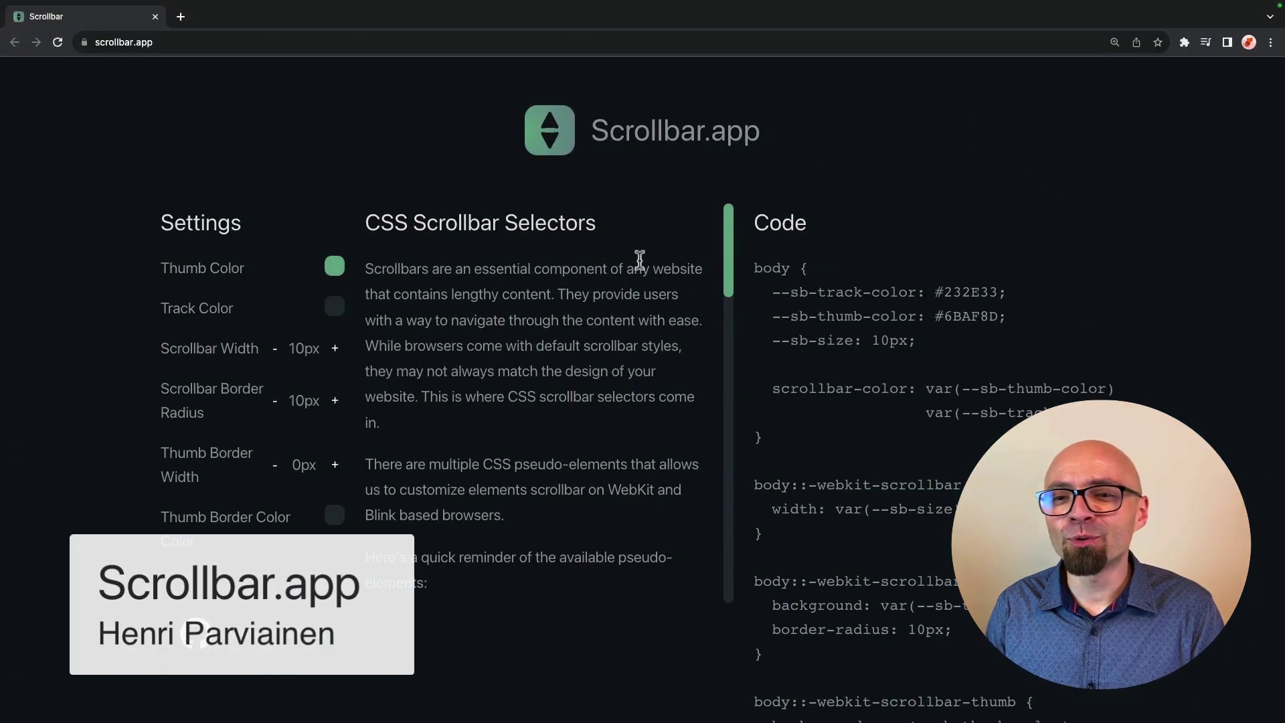
Set the scrollbar track colour to blue #1382B5
drag(733, 248, 741, 385)
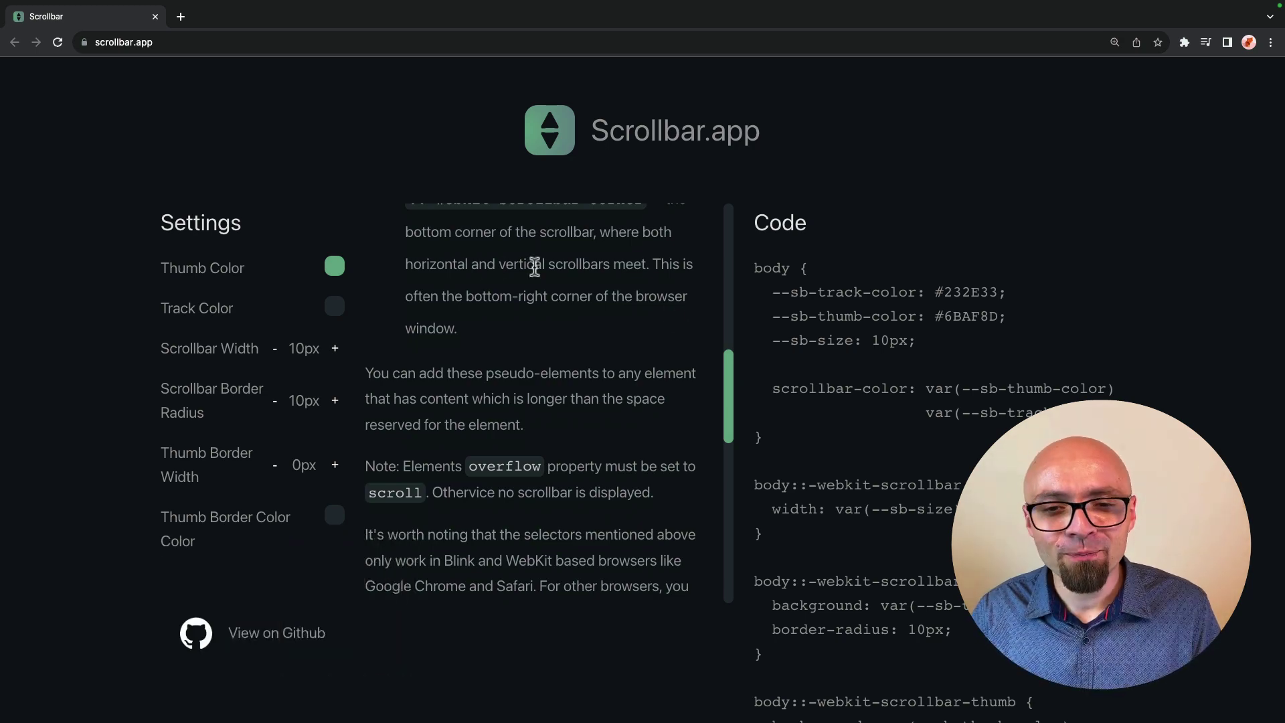
click(335, 306)
click(527, 373)
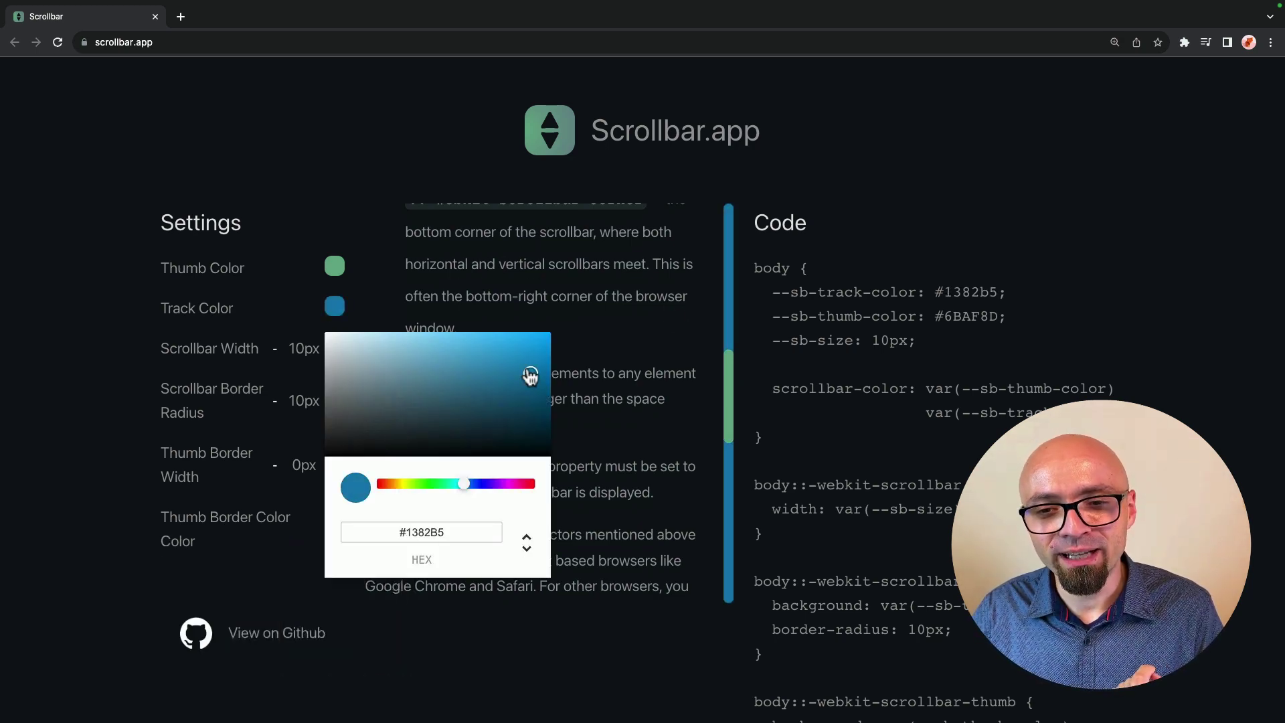
click(635, 500)
Widen the scrollbar to 21px and check the updated generated code
click(335, 353)
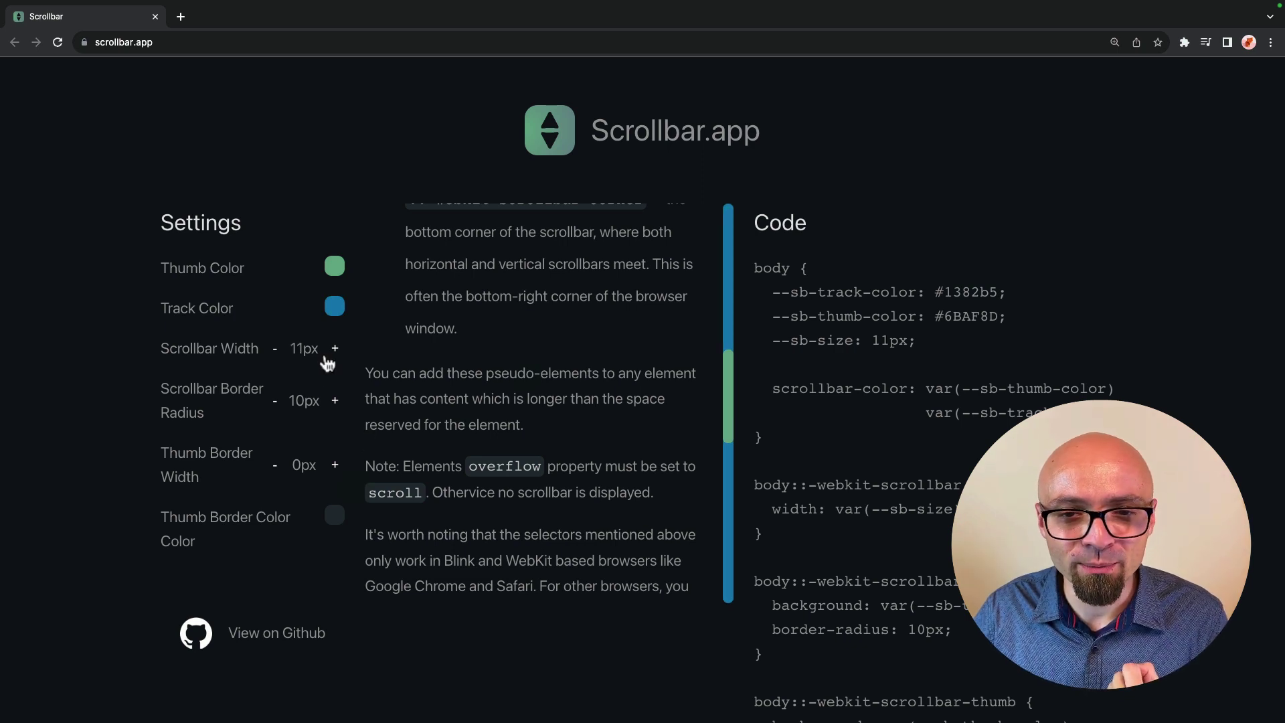
double_click(336, 355)
triple_click(337, 355)
triple_click(338, 354)
double_click(336, 355)
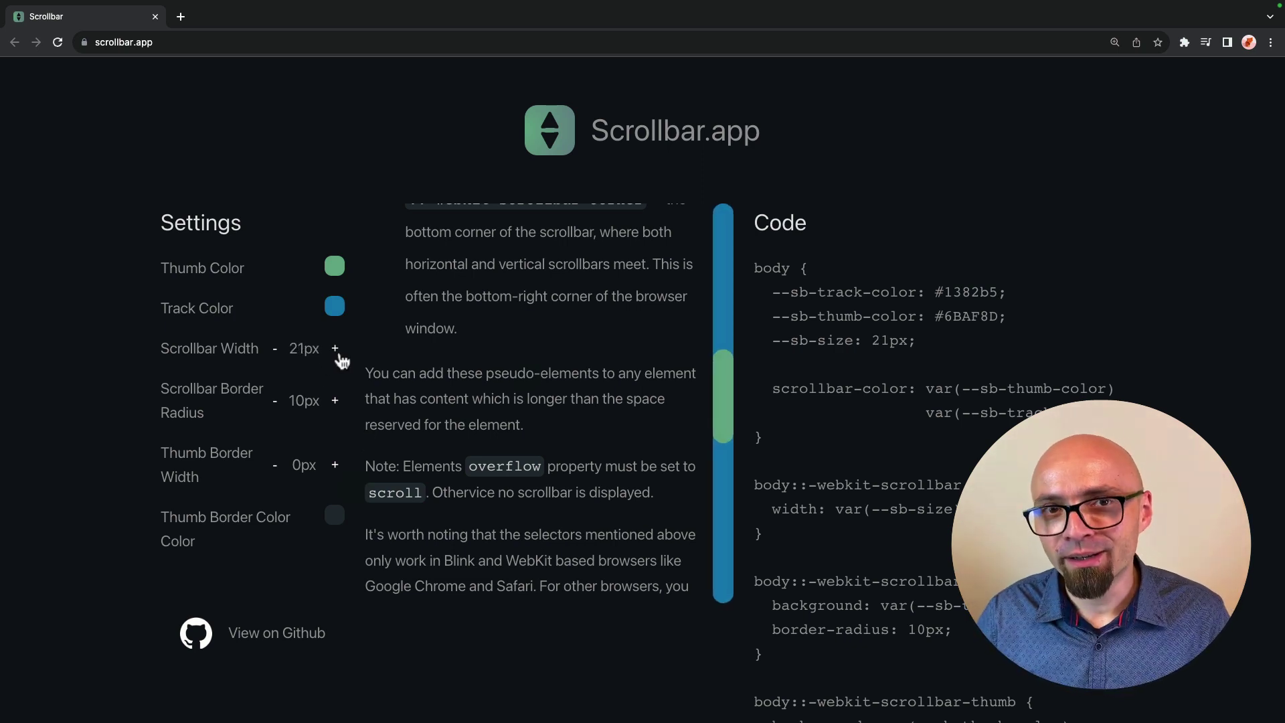
scroll(835, 377, down, 2)
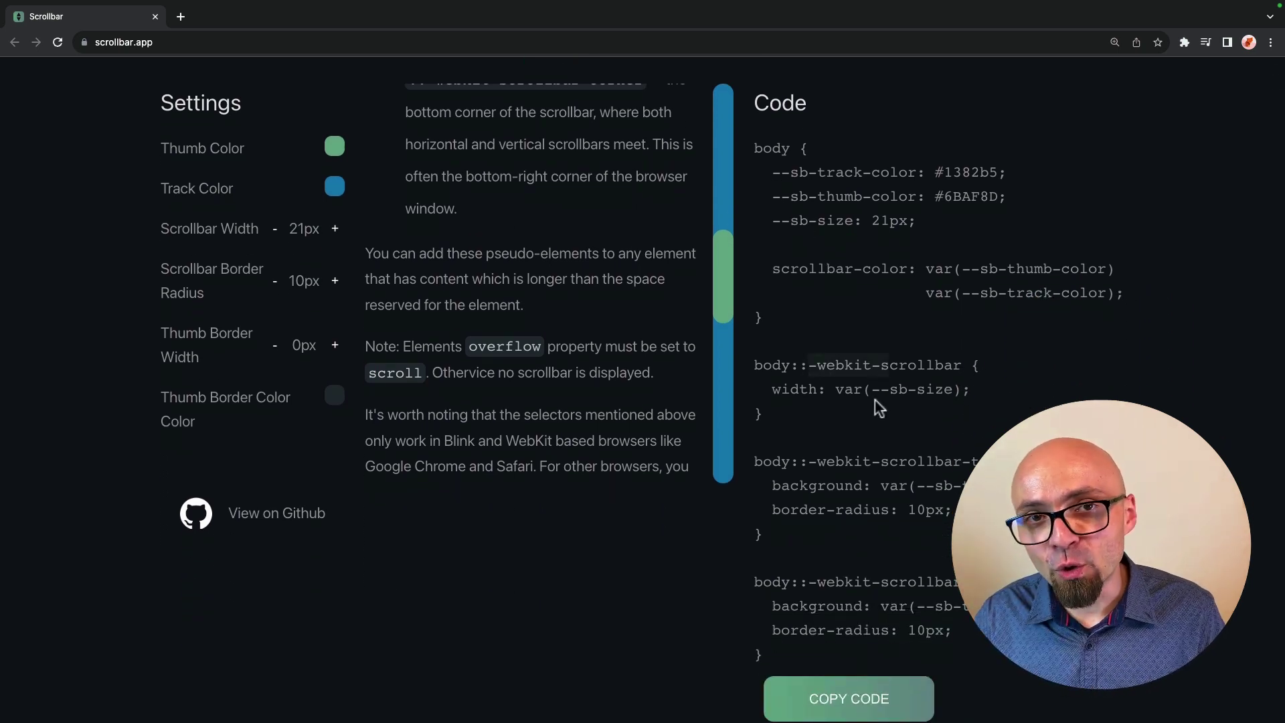
scroll(912, 459, down, 1)
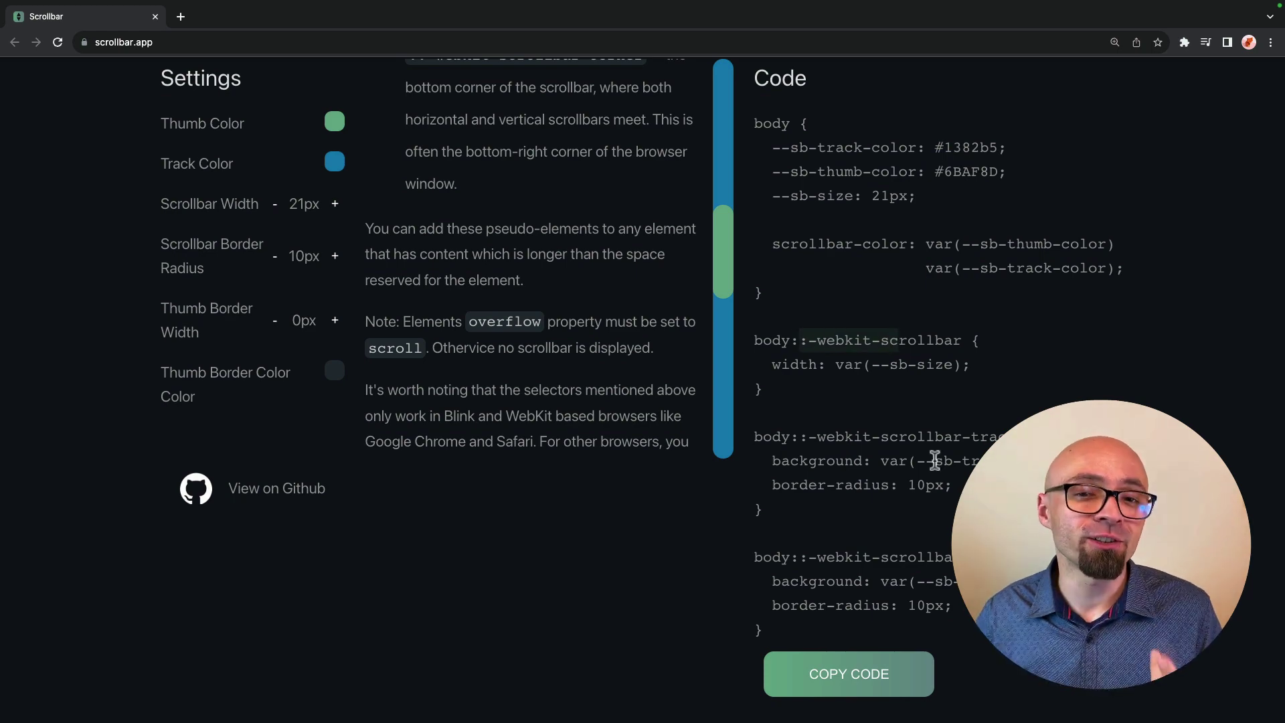
scroll(512, 455, up, 3)
Change the scrollbar track colour to white
click(336, 308)
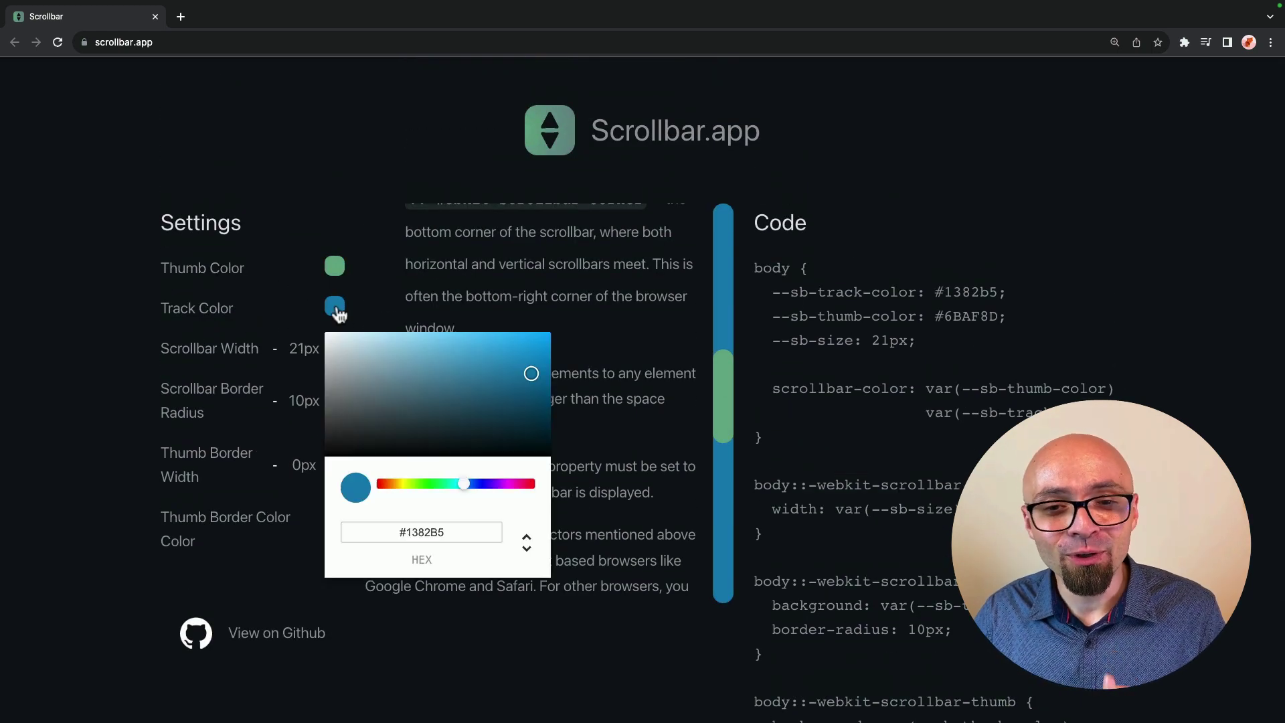
mouse_move(385, 415)
mouse_down()
mouse_move(418, 408)
mouse_move(299, 310)
mouse_up()
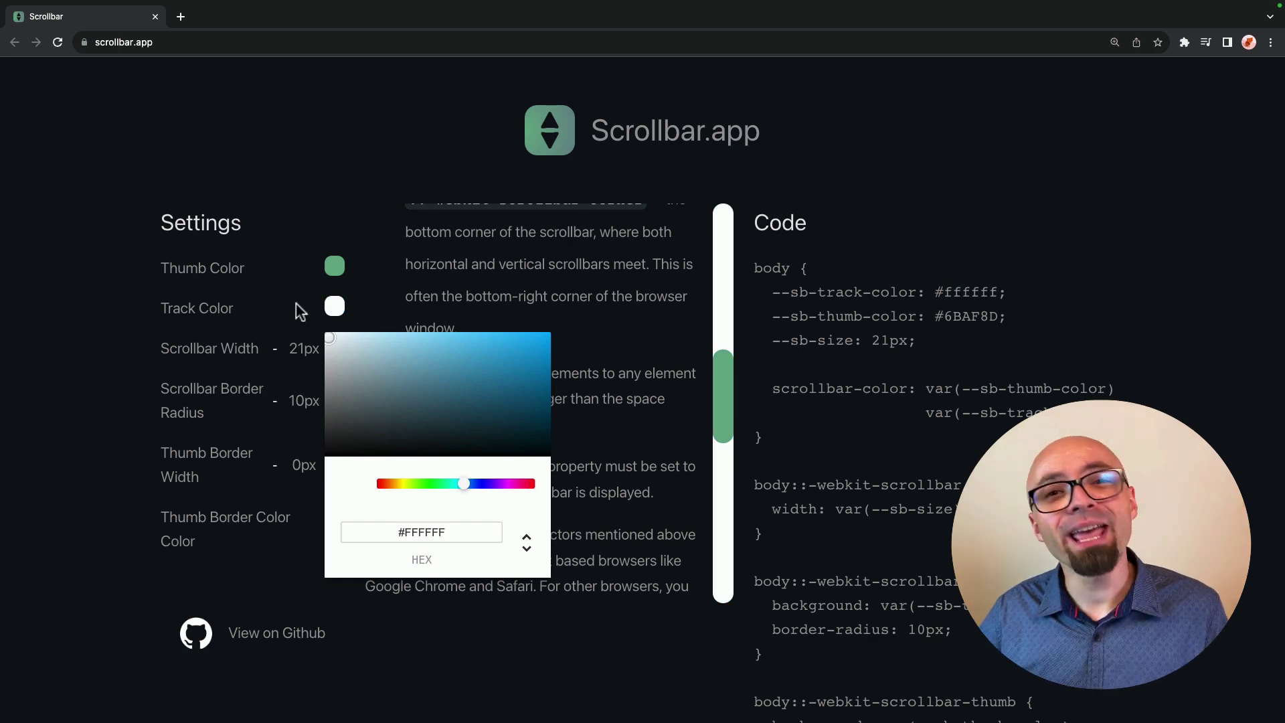
click(299, 310)
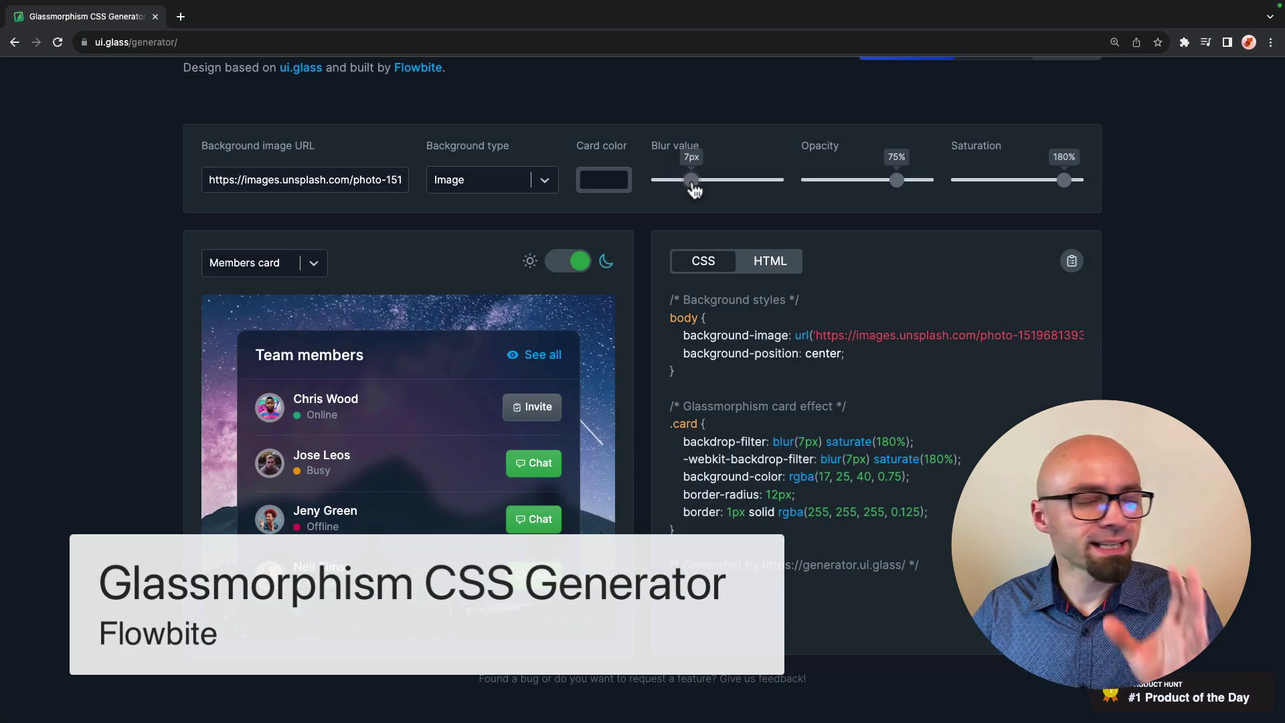
Set the glass card's blur to 17px, opacity to 68% and saturation to 116%
drag(694, 190, 708, 193)
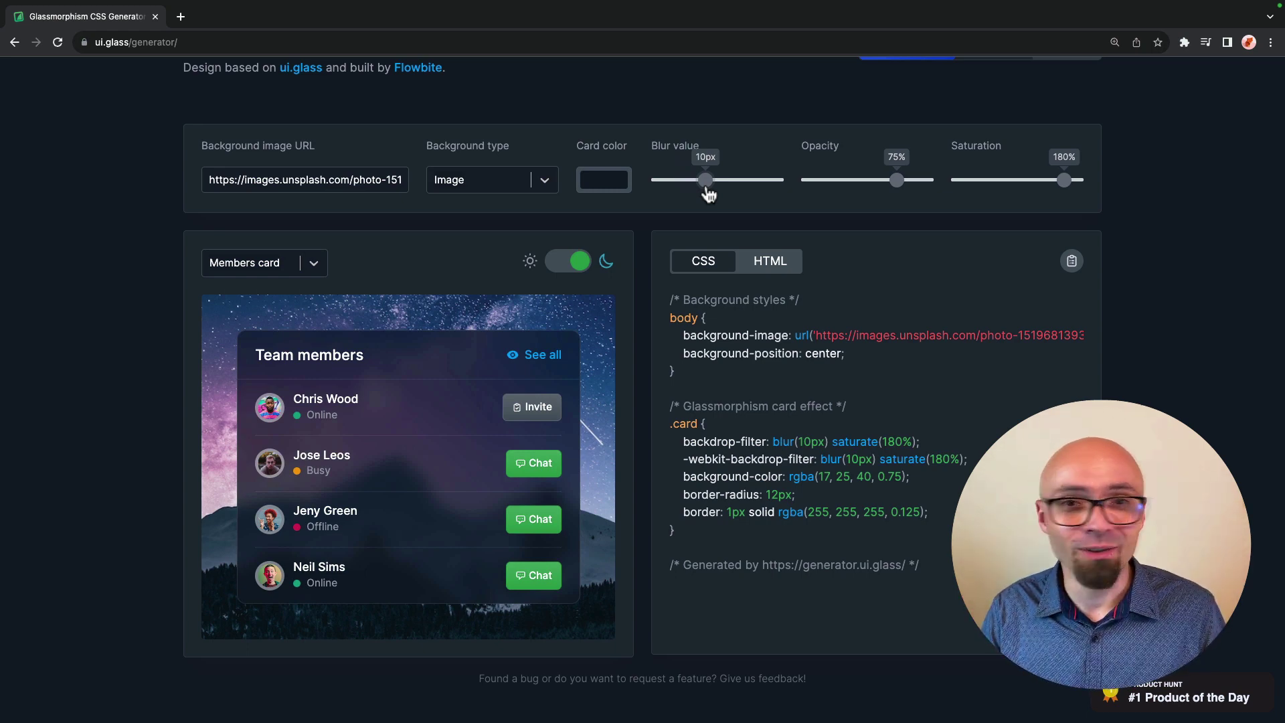
drag(706, 189, 735, 184)
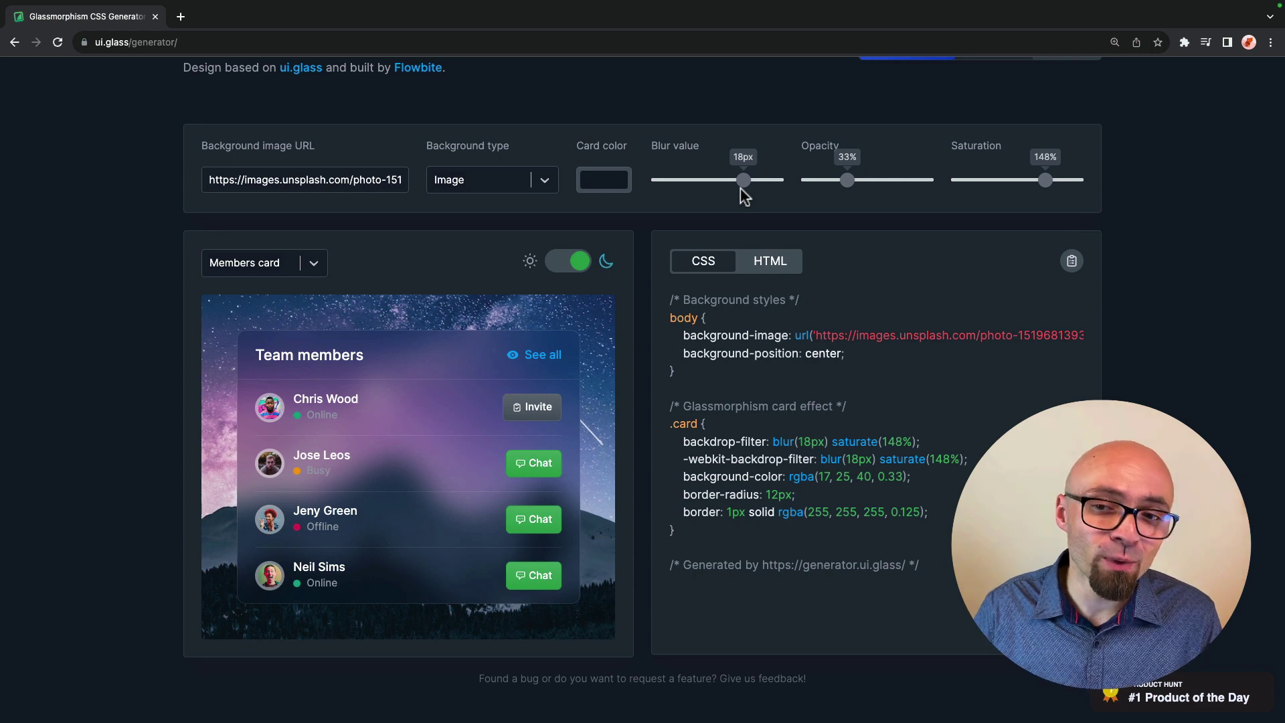
mouse_move(735, 193)
mouse_down()
mouse_move(711, 189)
mouse_move(739, 189)
mouse_up()
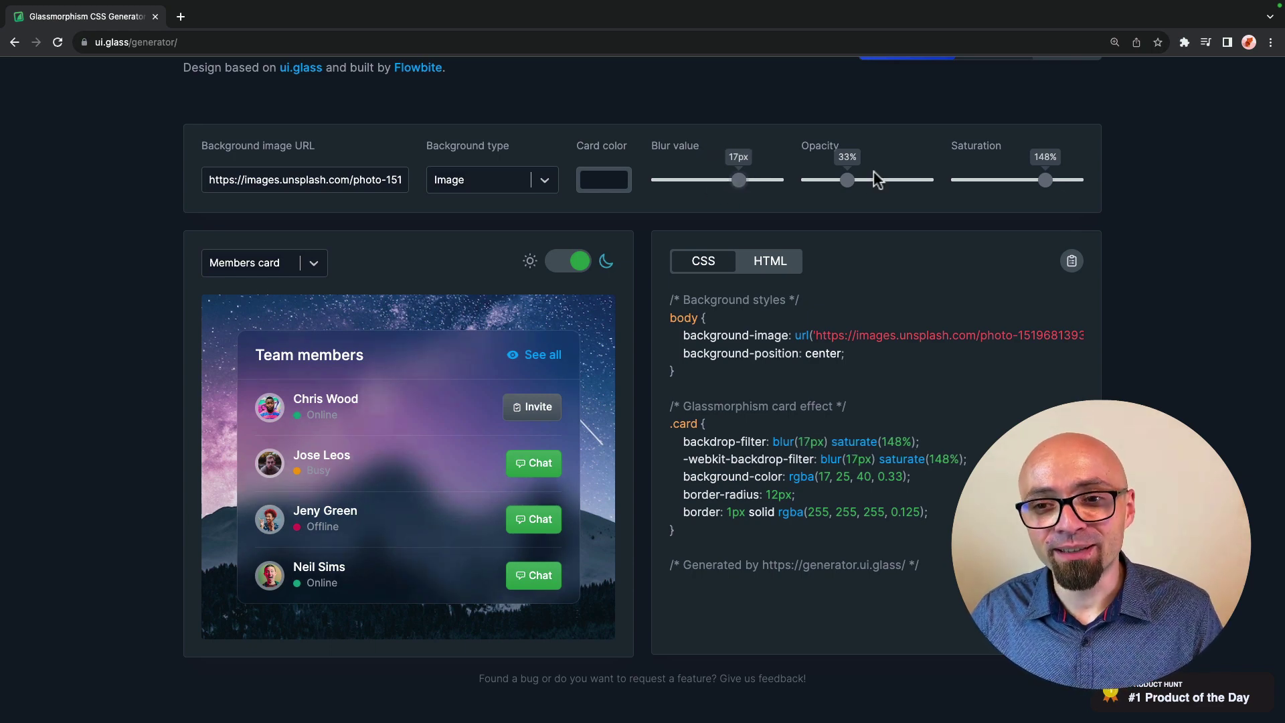
drag(875, 186, 888, 189)
drag(1002, 189, 1026, 192)
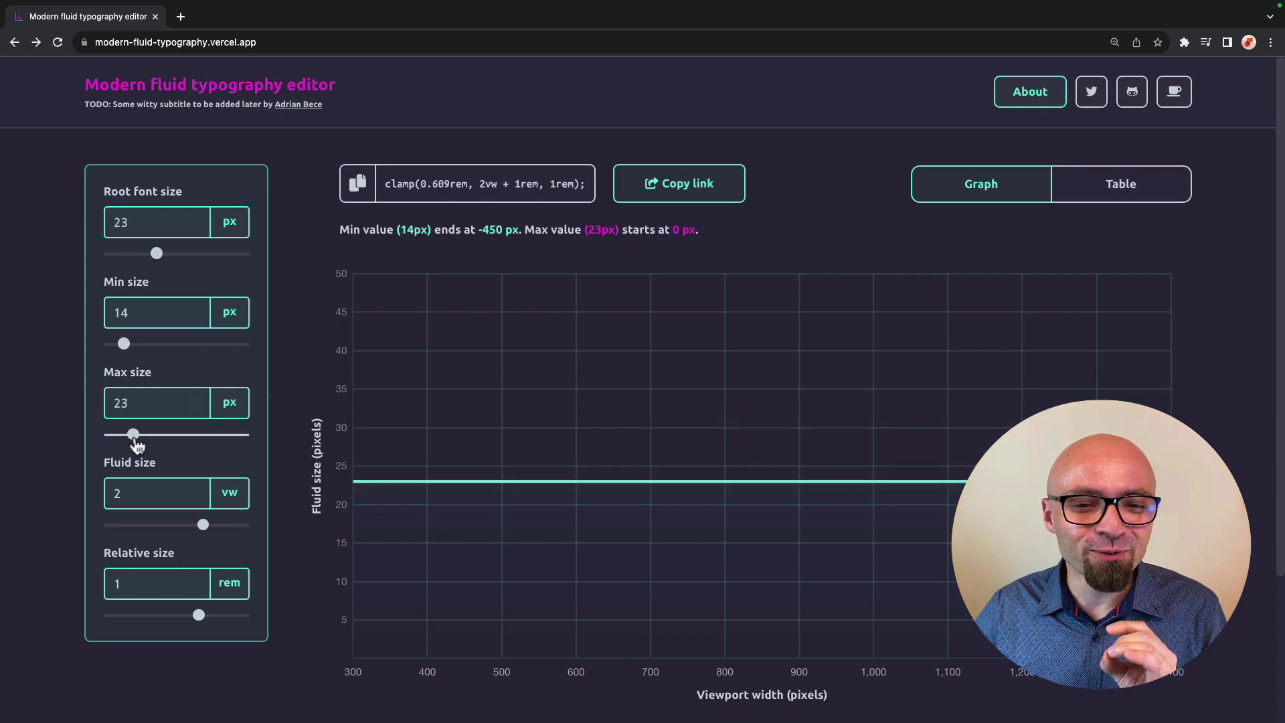
Set the max size to 37px and fluid size to 4vw, then copy the clamp() formula
drag(135, 435, 148, 435)
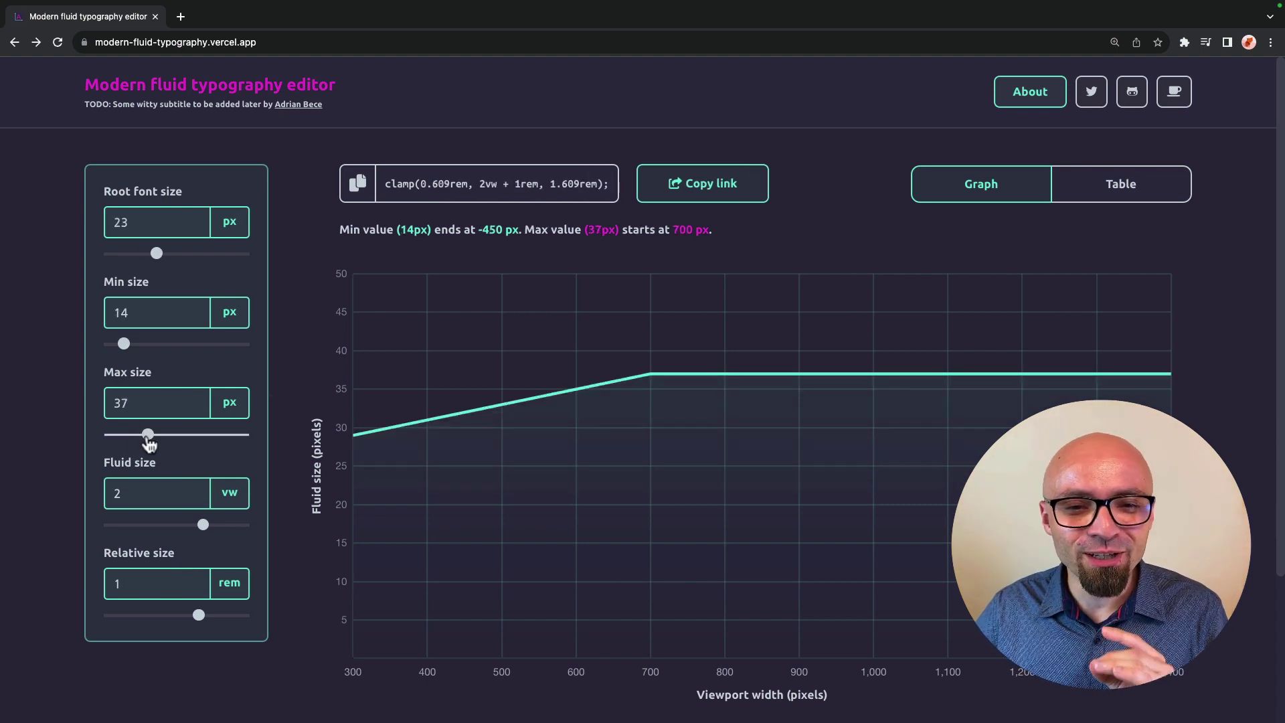
double_click(195, 490)
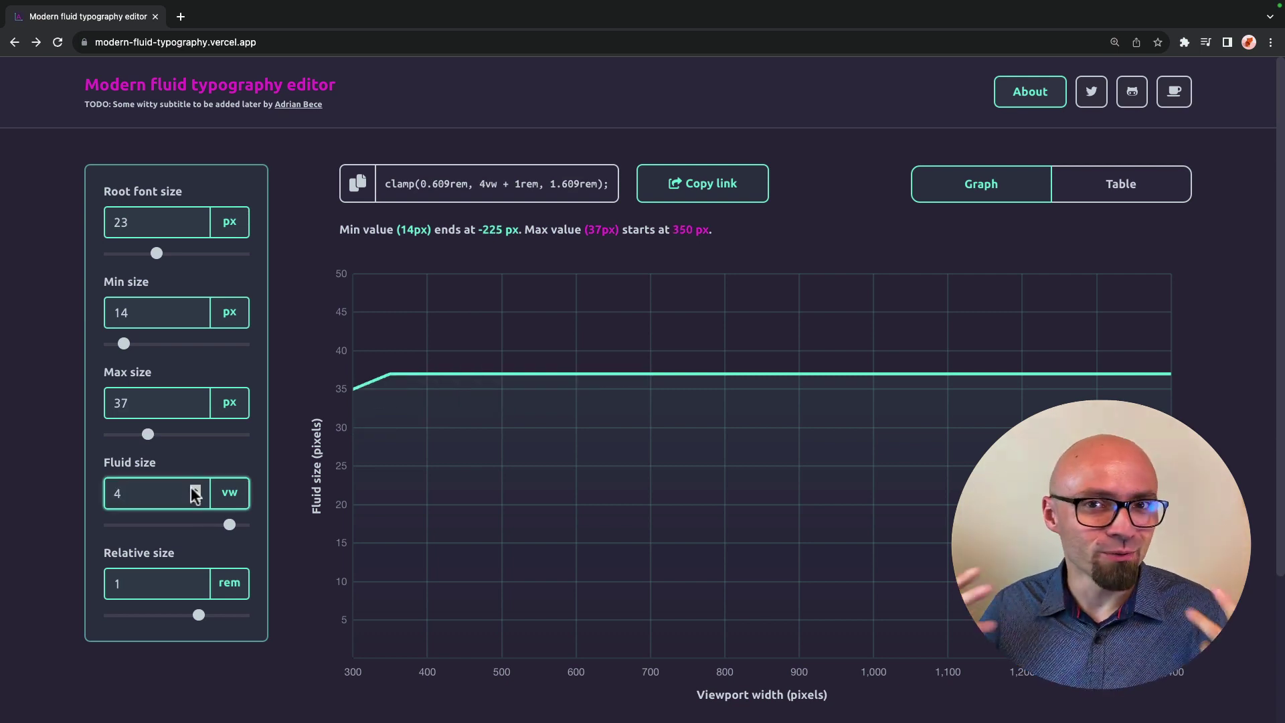
click(358, 186)
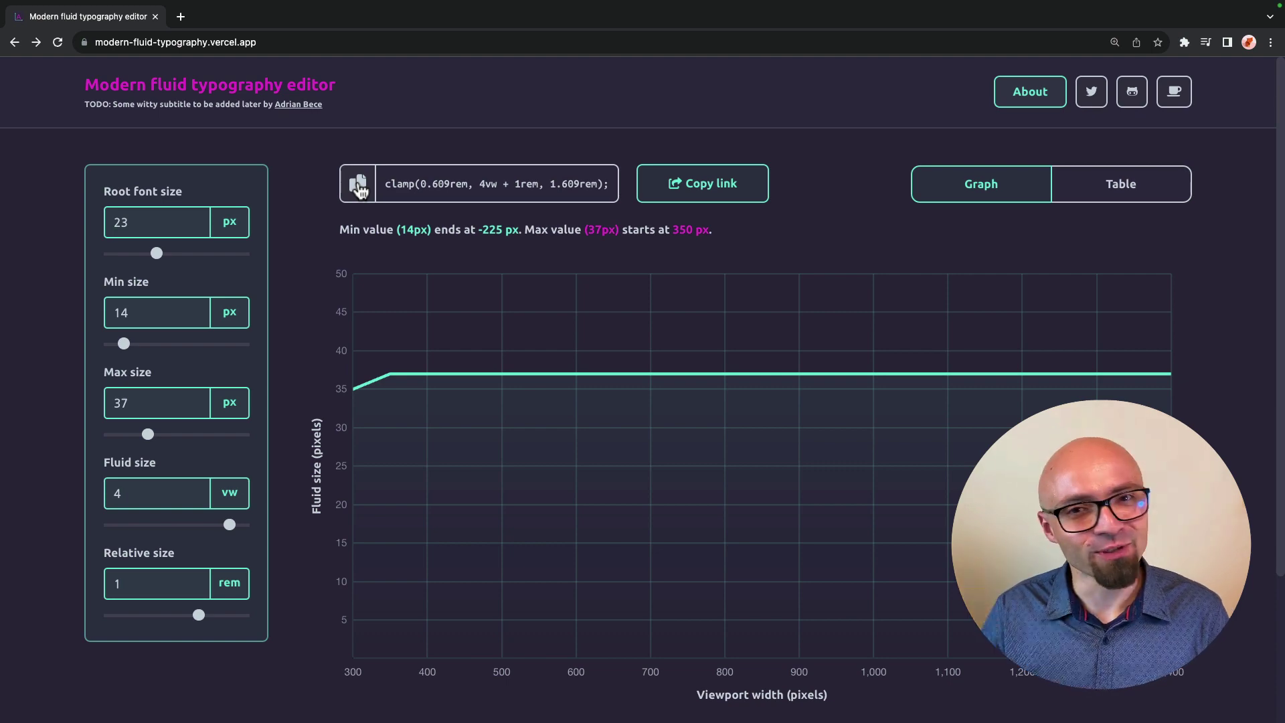
click(653, 44)
key(ctrl+Right)
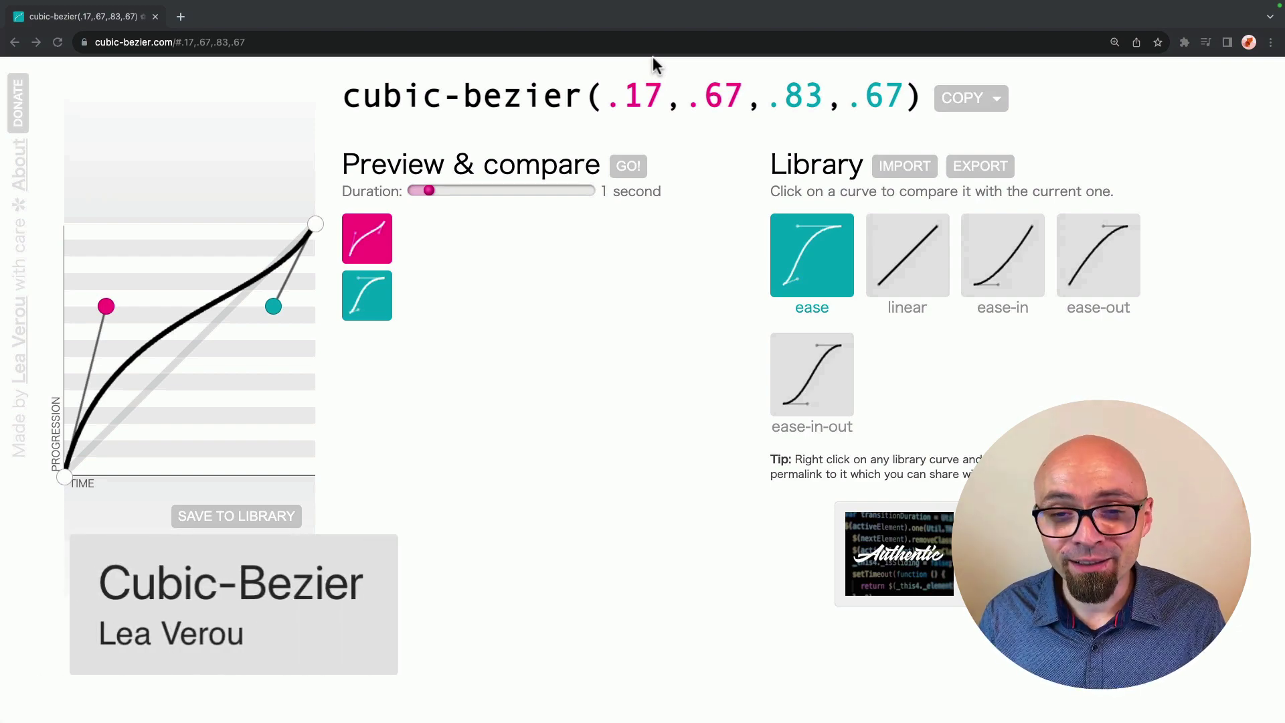
Reshape the curve to cubic-bezier(.03,.84,.43,.44), preview it against ease, and copy the value
click(384, 420)
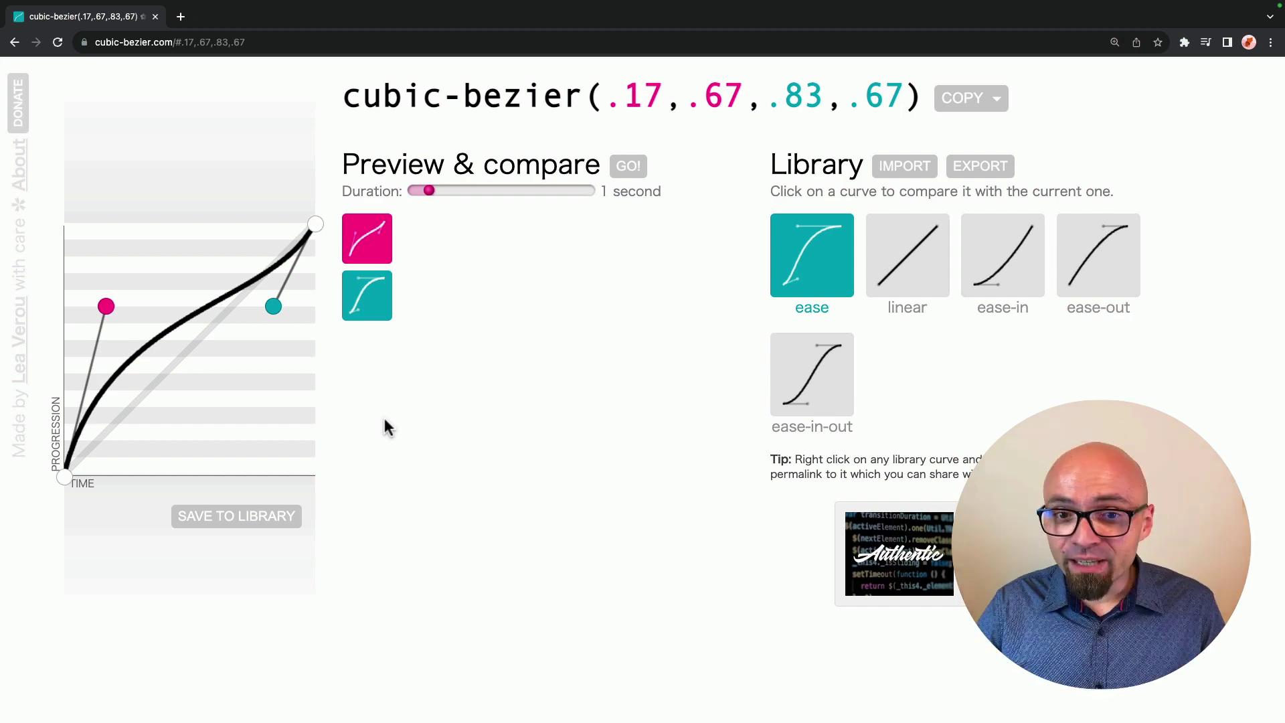
drag(287, 307, 187, 361)
drag(121, 307, 72, 262)
click(628, 166)
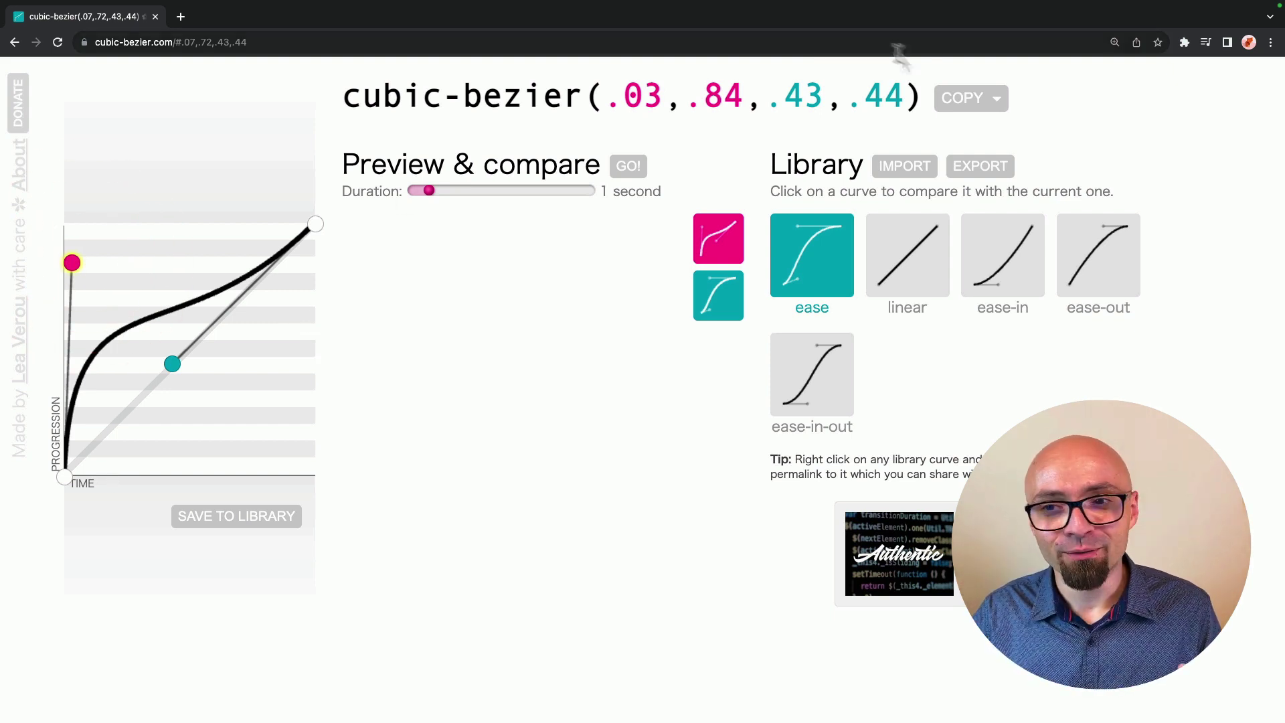
click(971, 100)
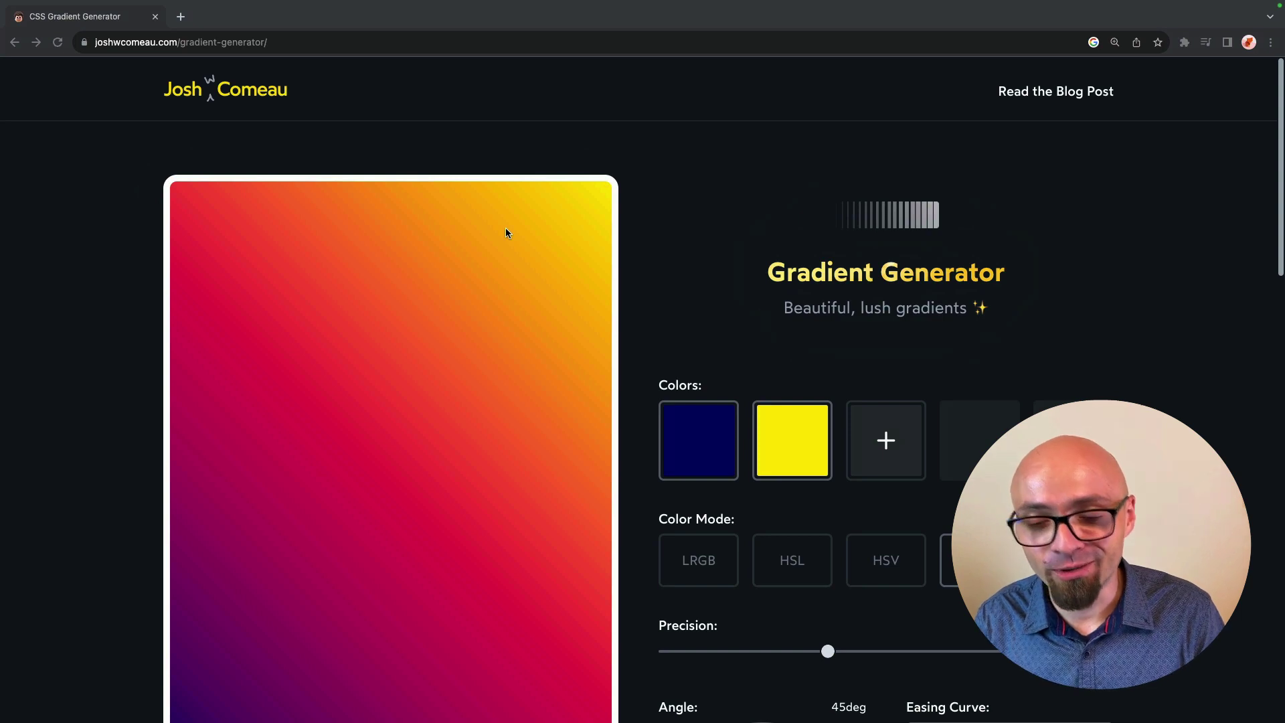
Raise the gradient precision to 12 and add a light pink #F09E9E third colour
scroll(509, 239, down, 3)
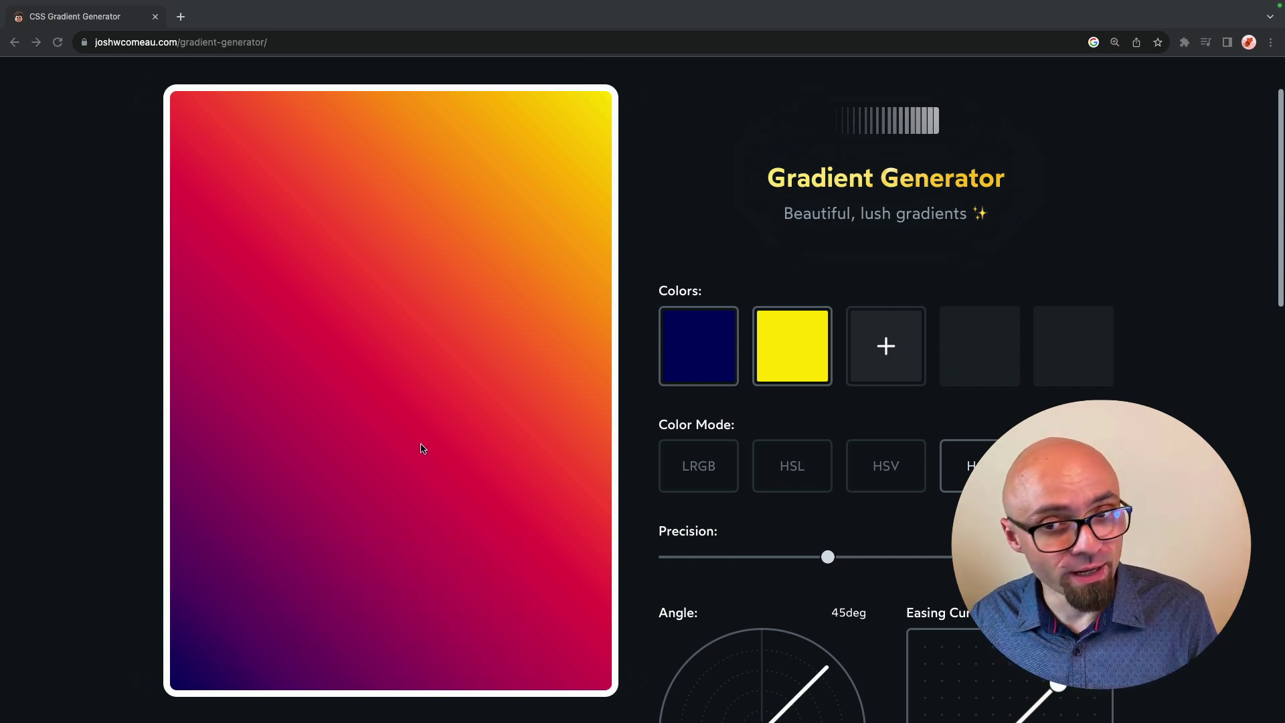
scroll(883, 462, down, 1)
drag(864, 550, 918, 552)
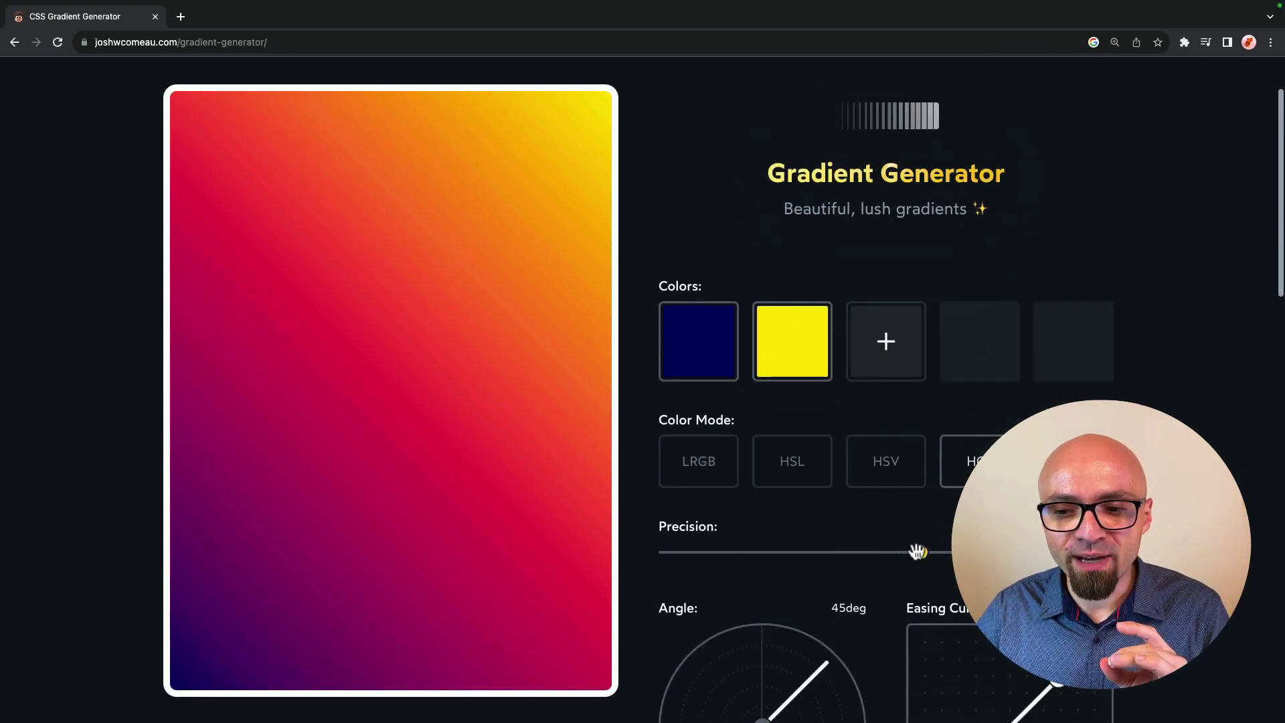
click(886, 341)
click(937, 502)
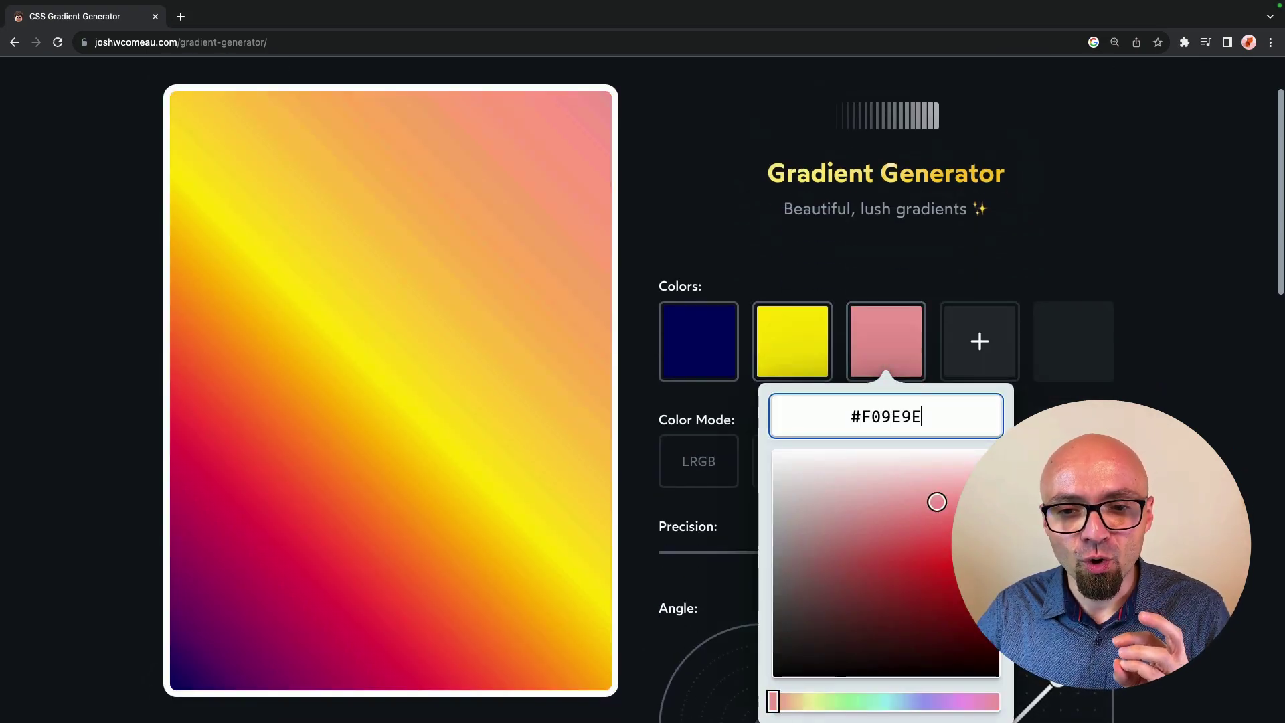
click(948, 475)
click(898, 364)
Select the generated 'Your Gradient CSS' code below the controls
scroll(922, 445, down, 4)
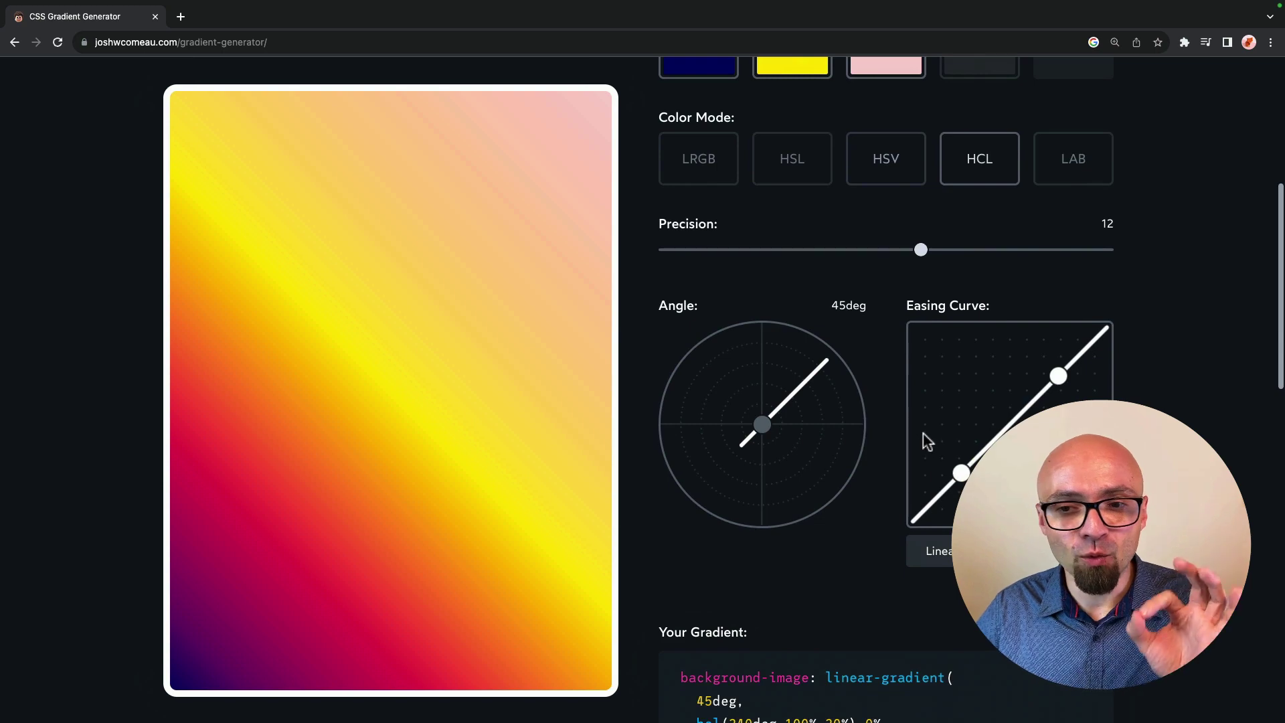
scroll(923, 433, down, 6)
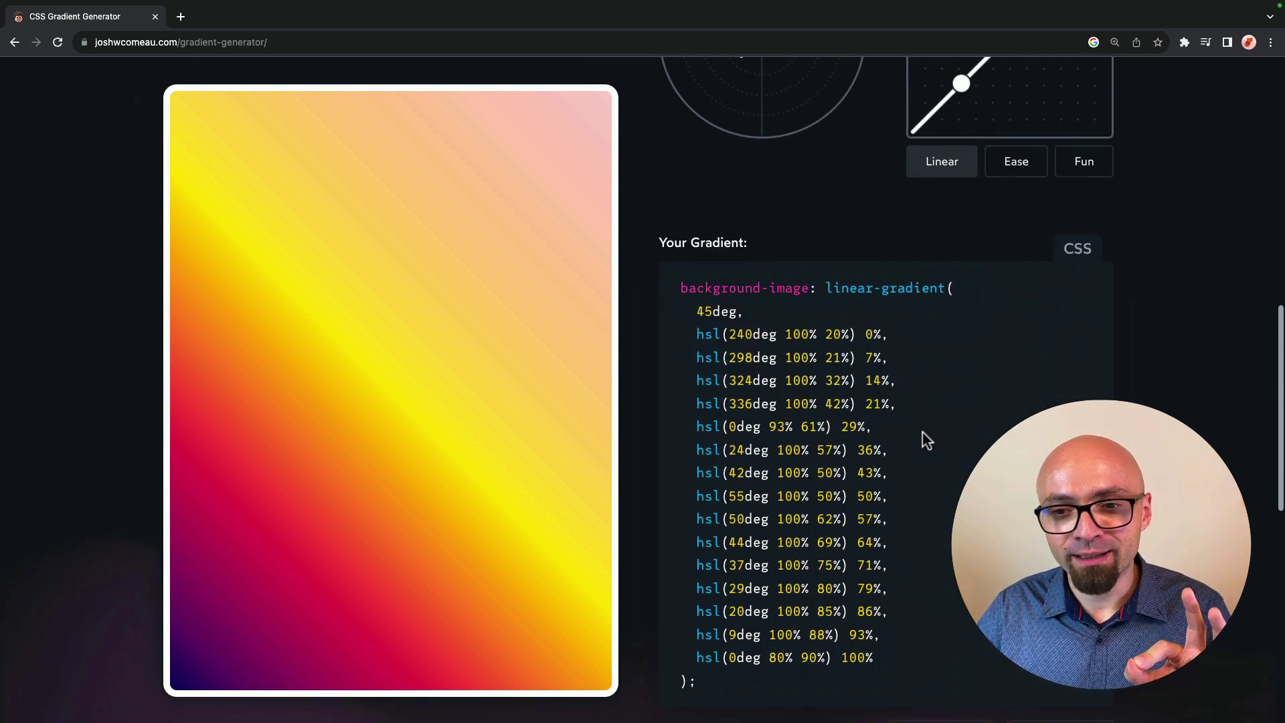
scroll(922, 431, down, 2)
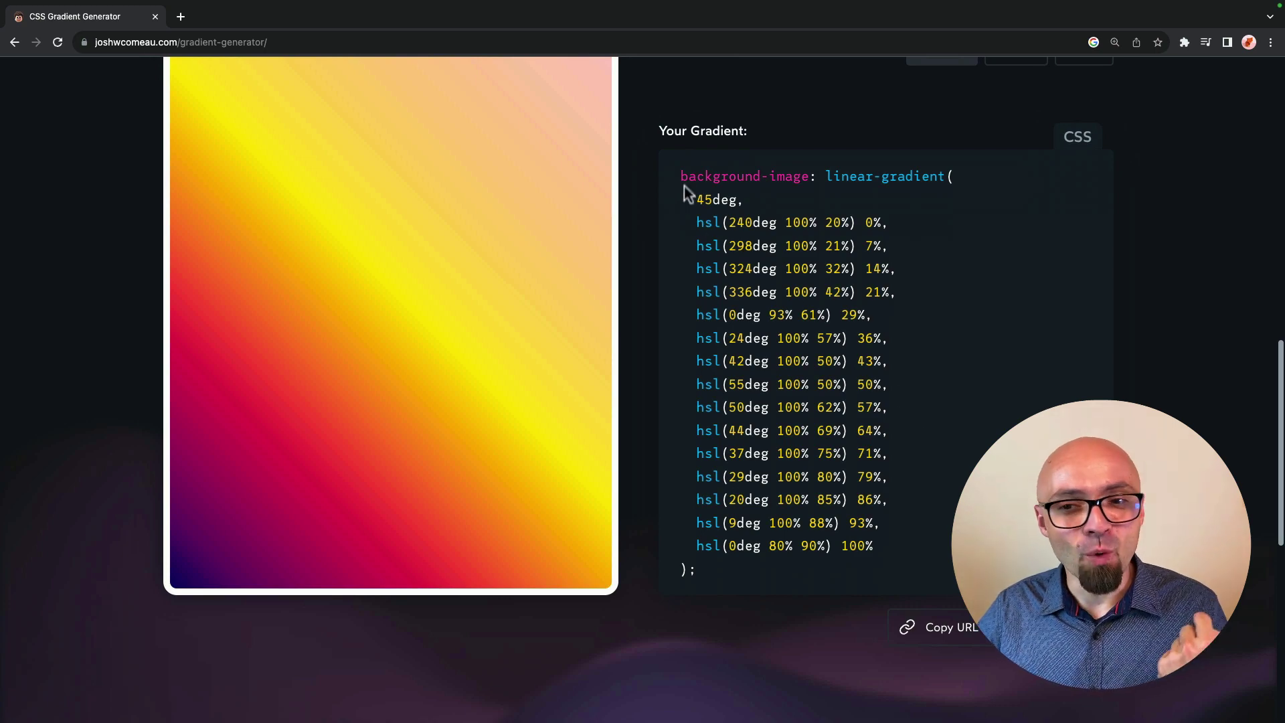
drag(681, 178, 869, 569)
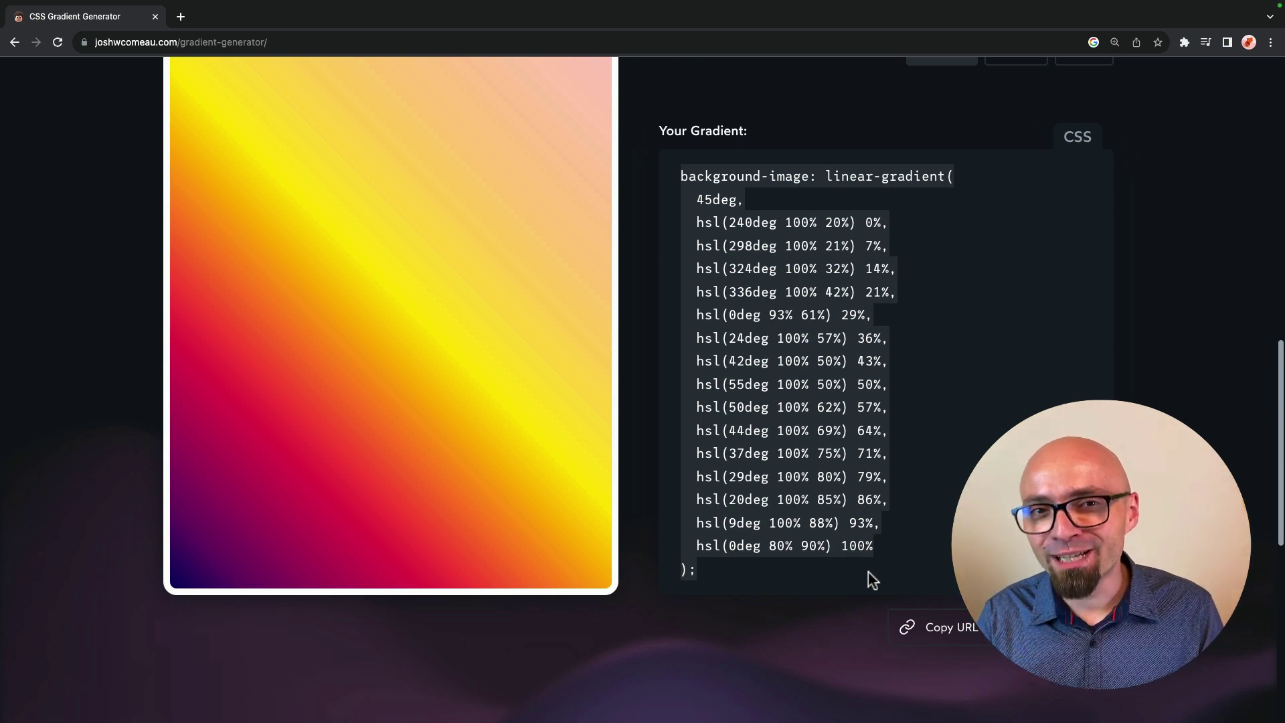
click(888, 535)
drag(877, 546, 696, 231)
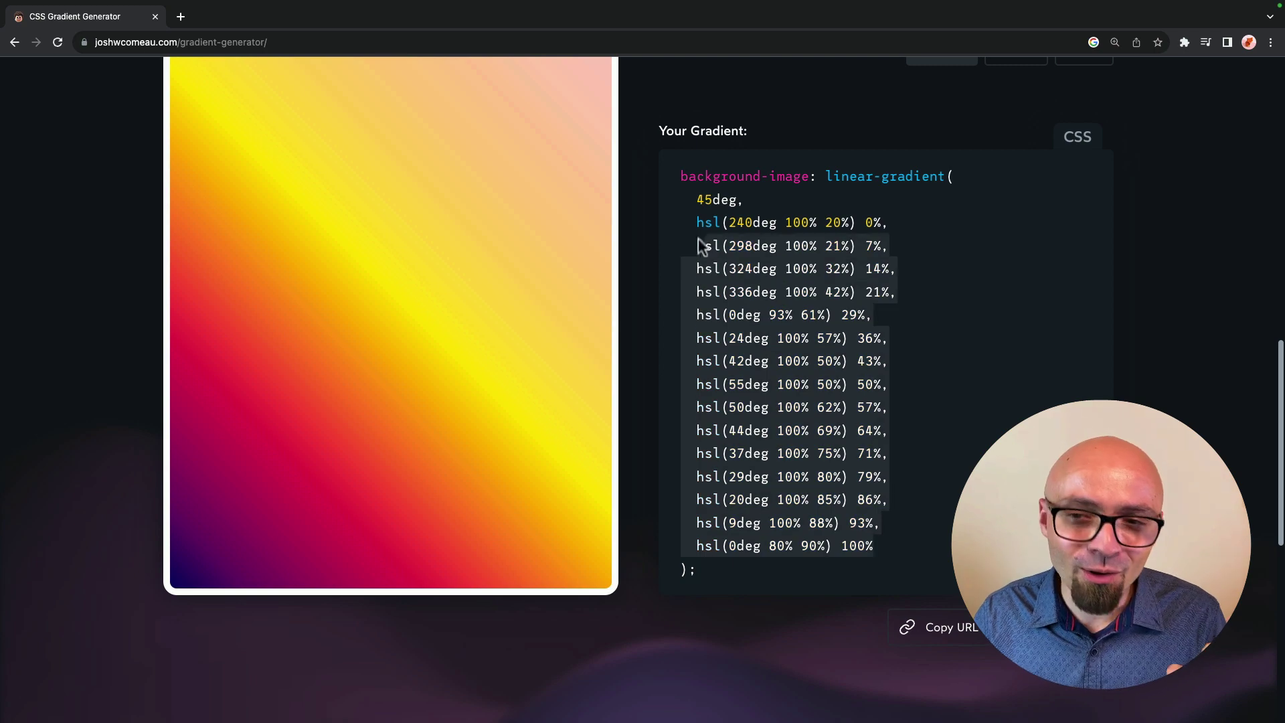
scroll(726, 405, up, 2)
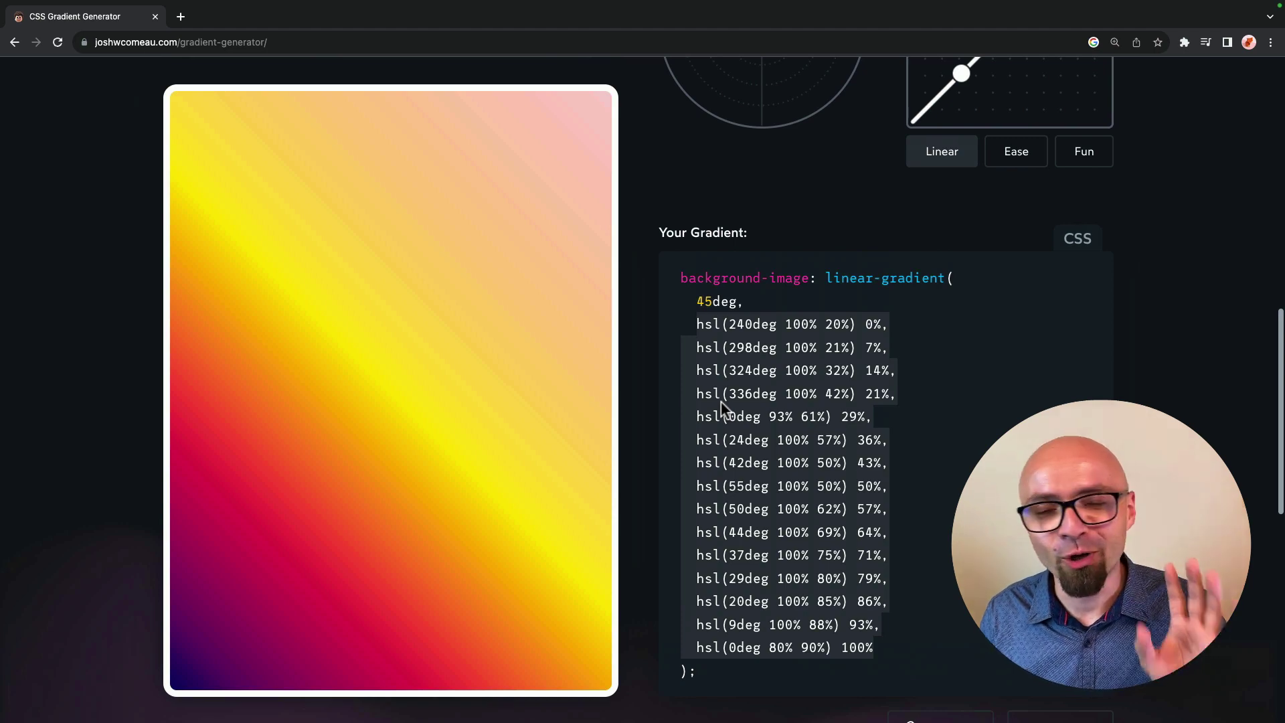
click(721, 400)
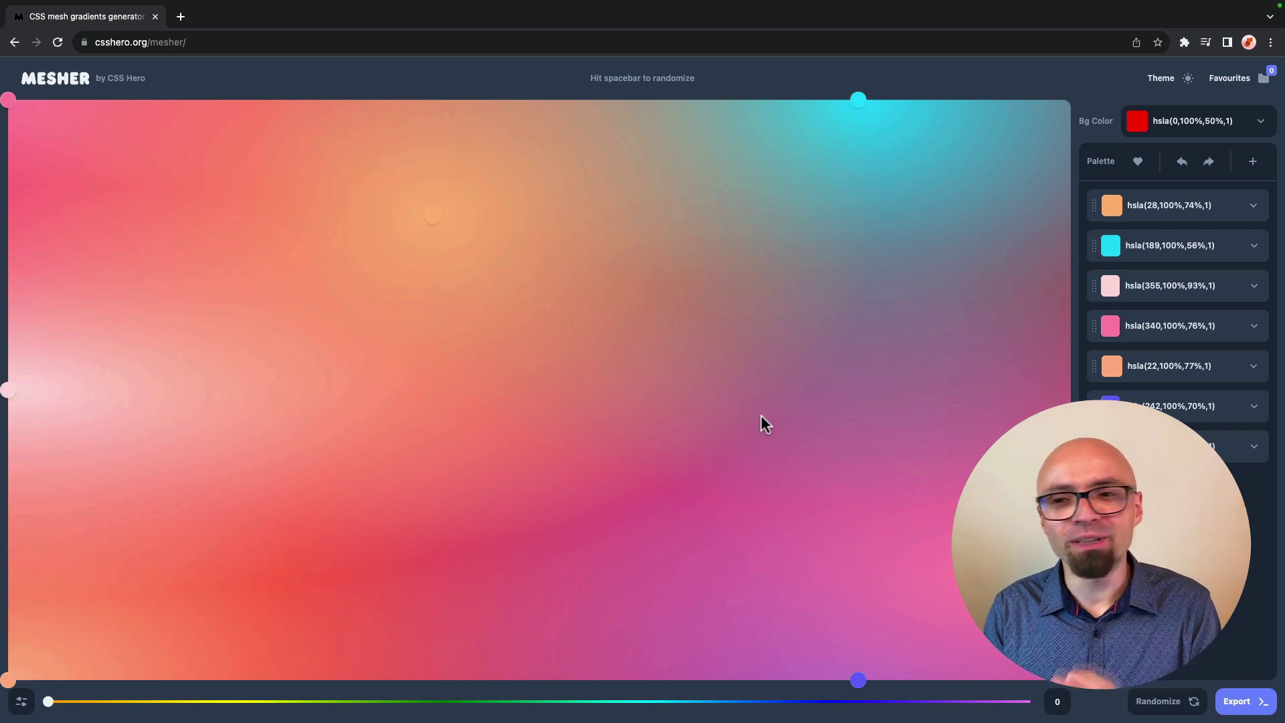
Randomize the mesh gradient three times, landing on green, pink, yellow and teal over #99e9ff
key(space)
key(space)
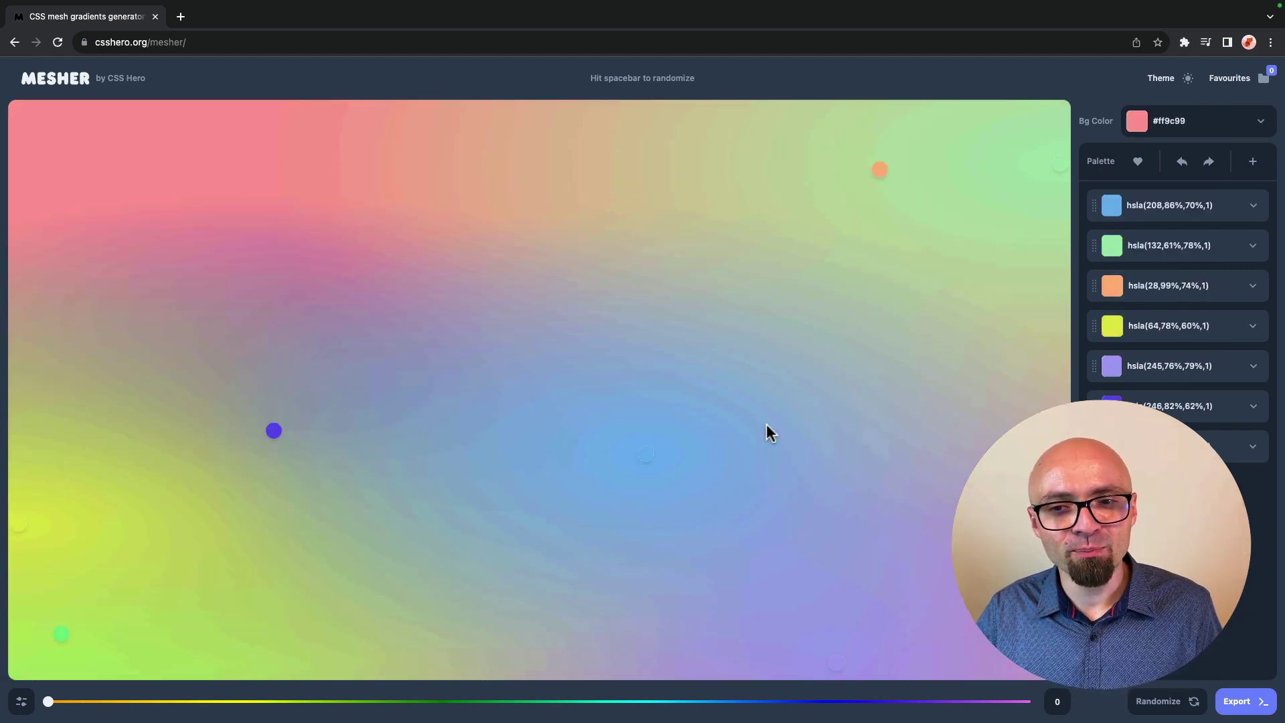
key(space)
key(space)
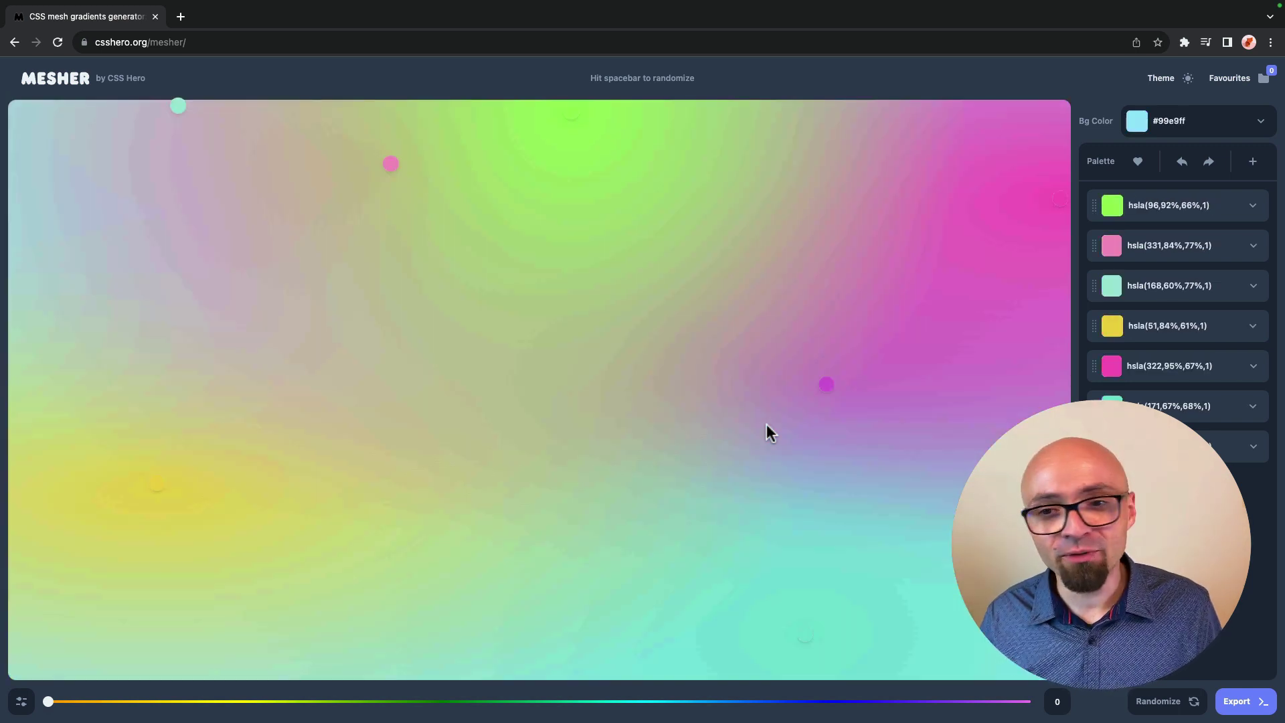
key(space)
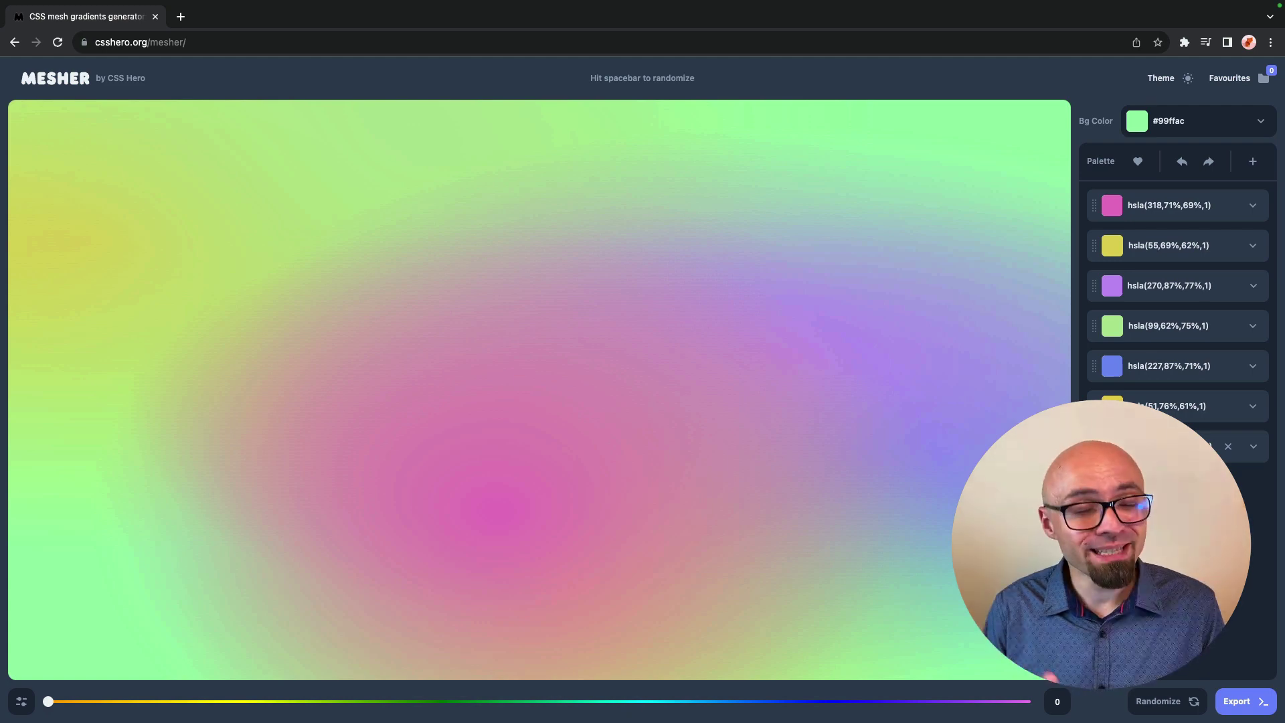
mouse_move(567, 257)
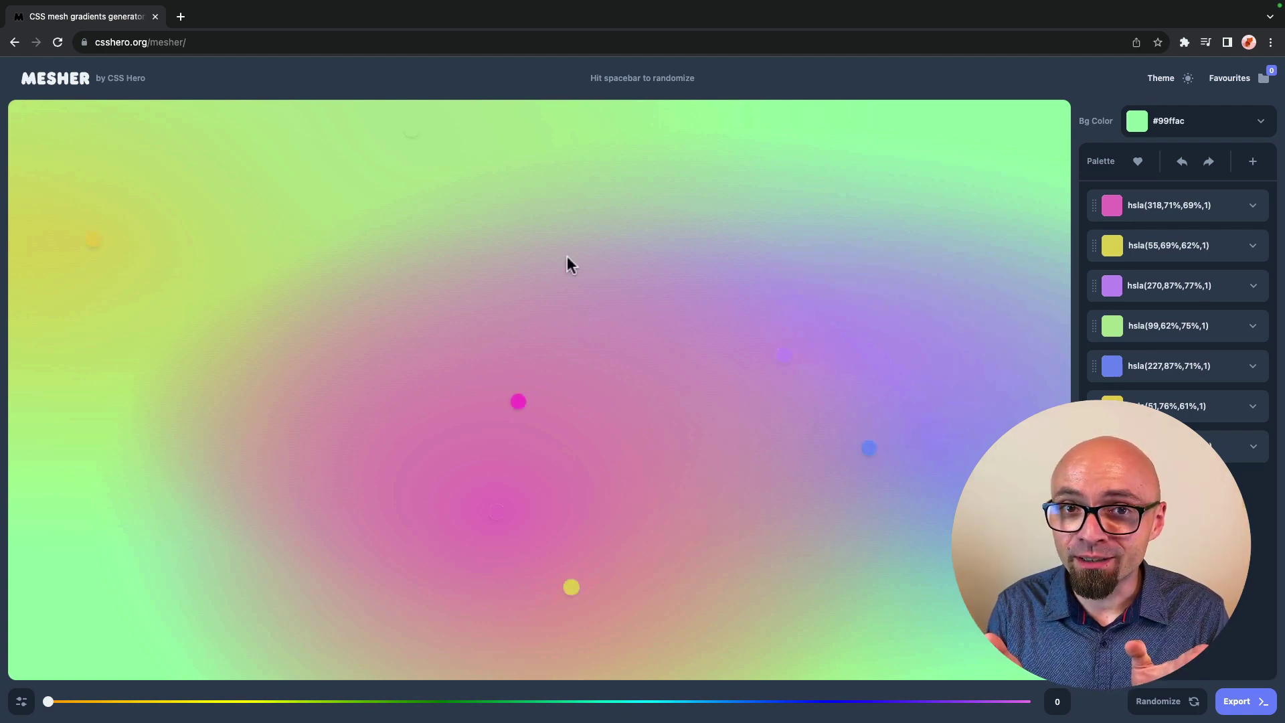